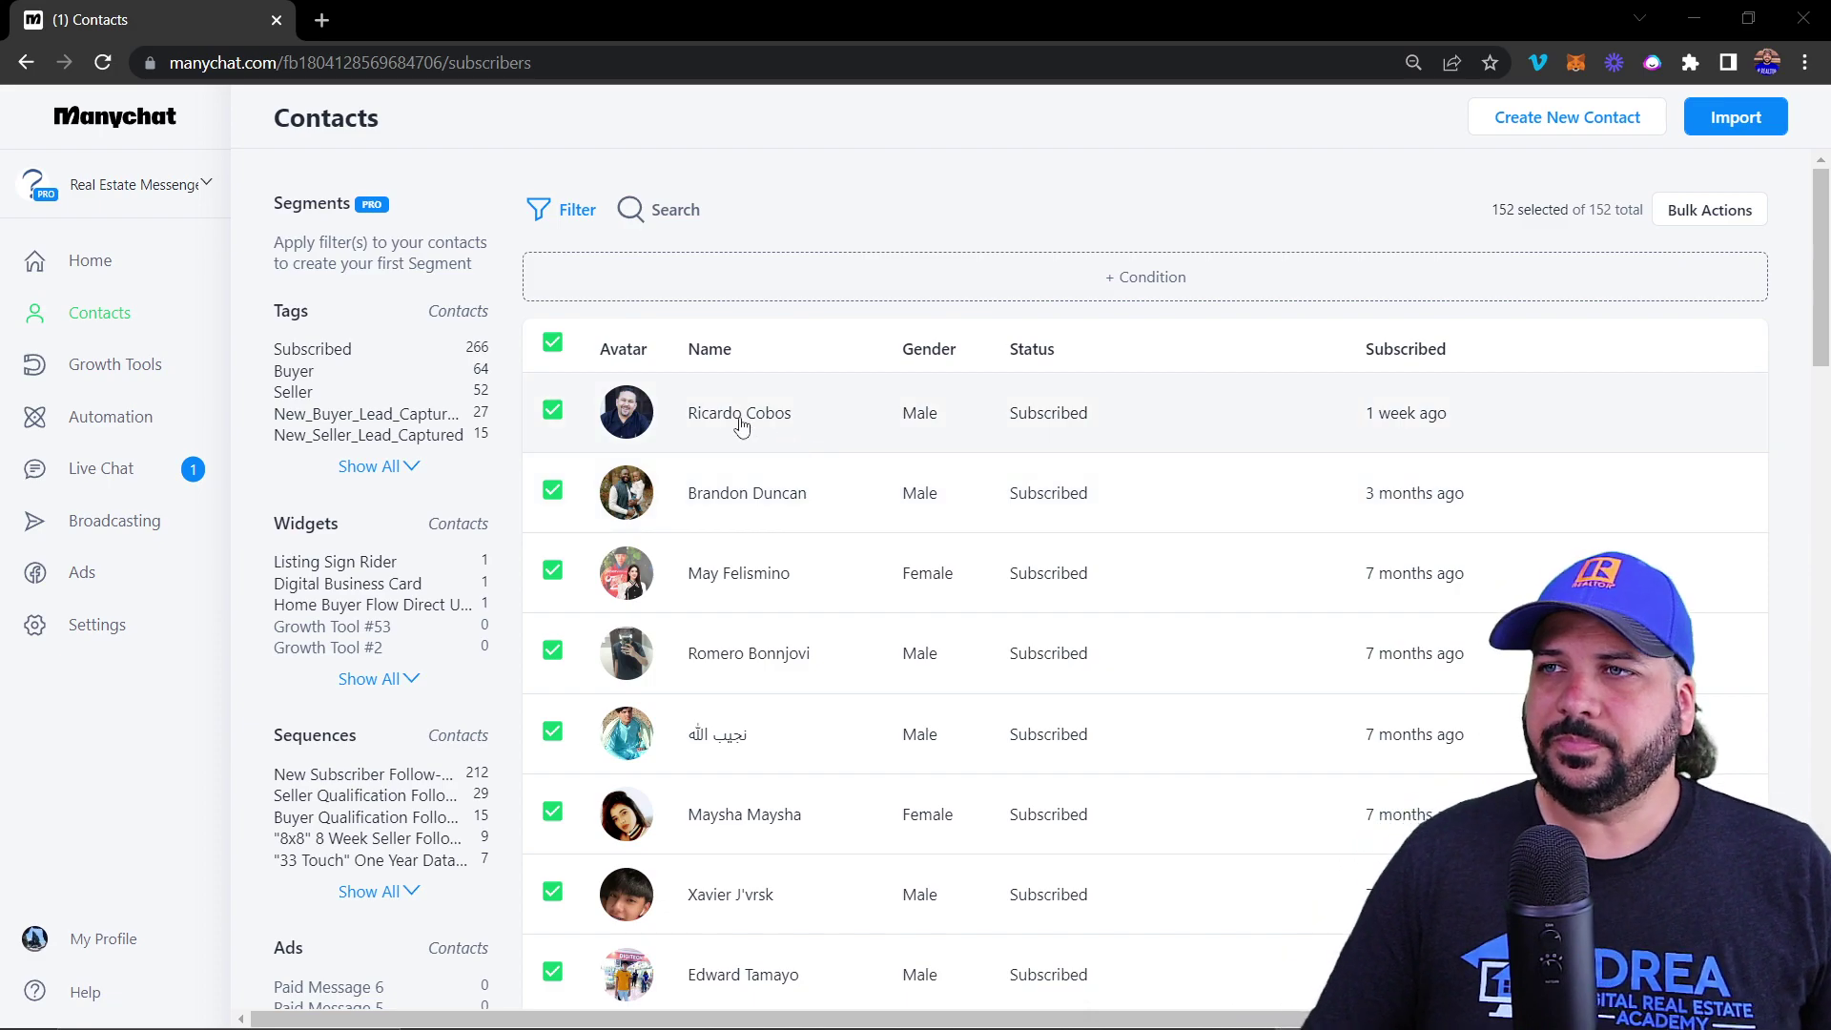
Step: View the second contact's details, then filter by the New_Lead_Captured tag and clear it
left_click(739, 497)
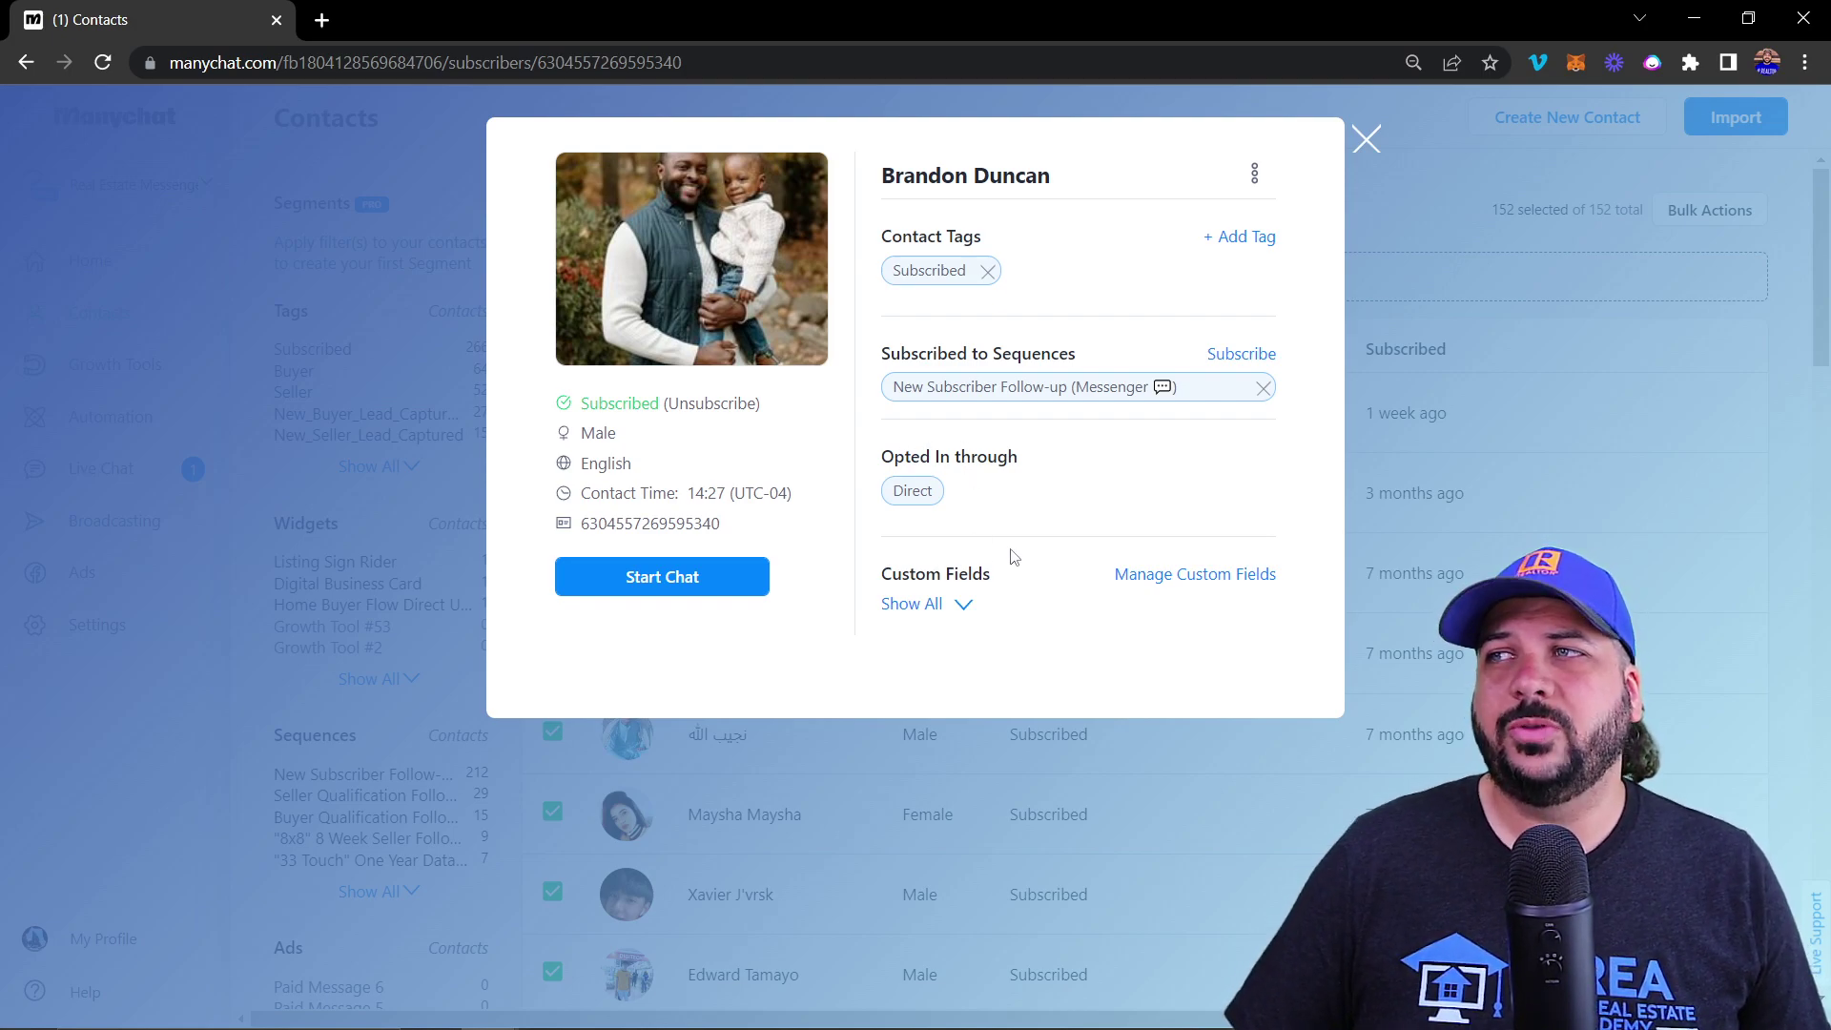
left_click(1369, 137)
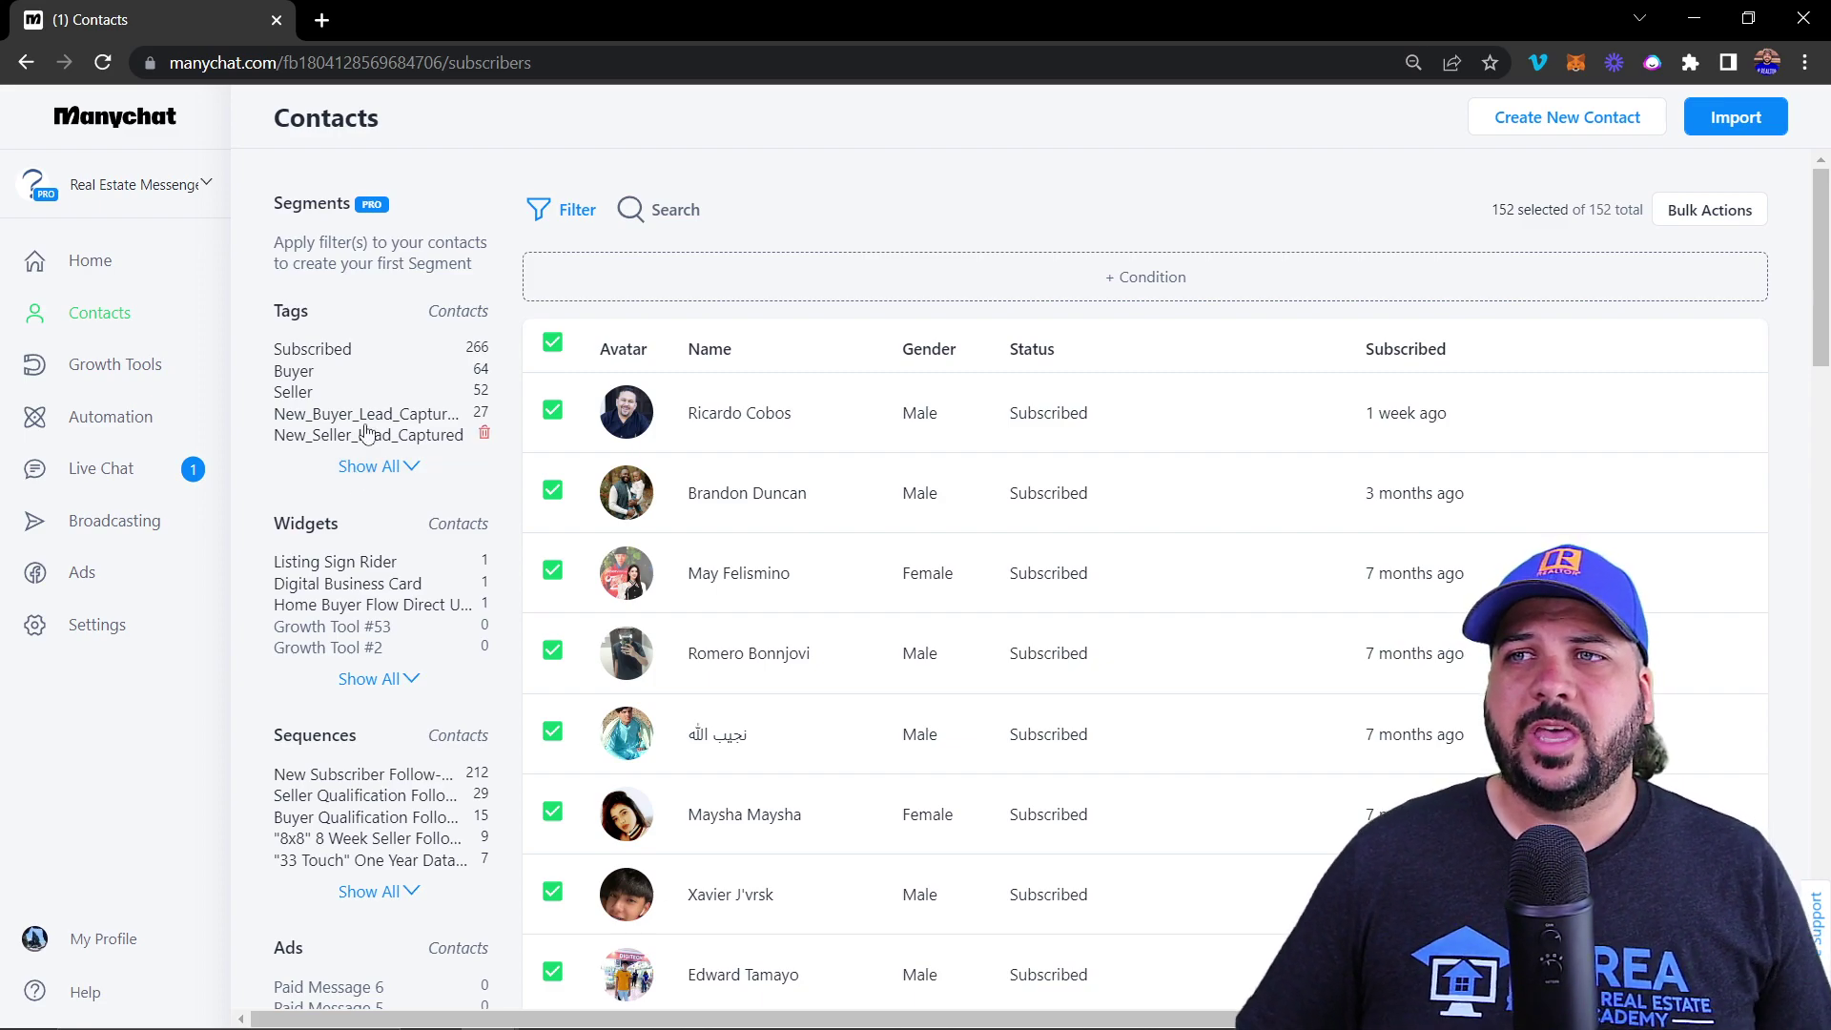
left_click(351, 468)
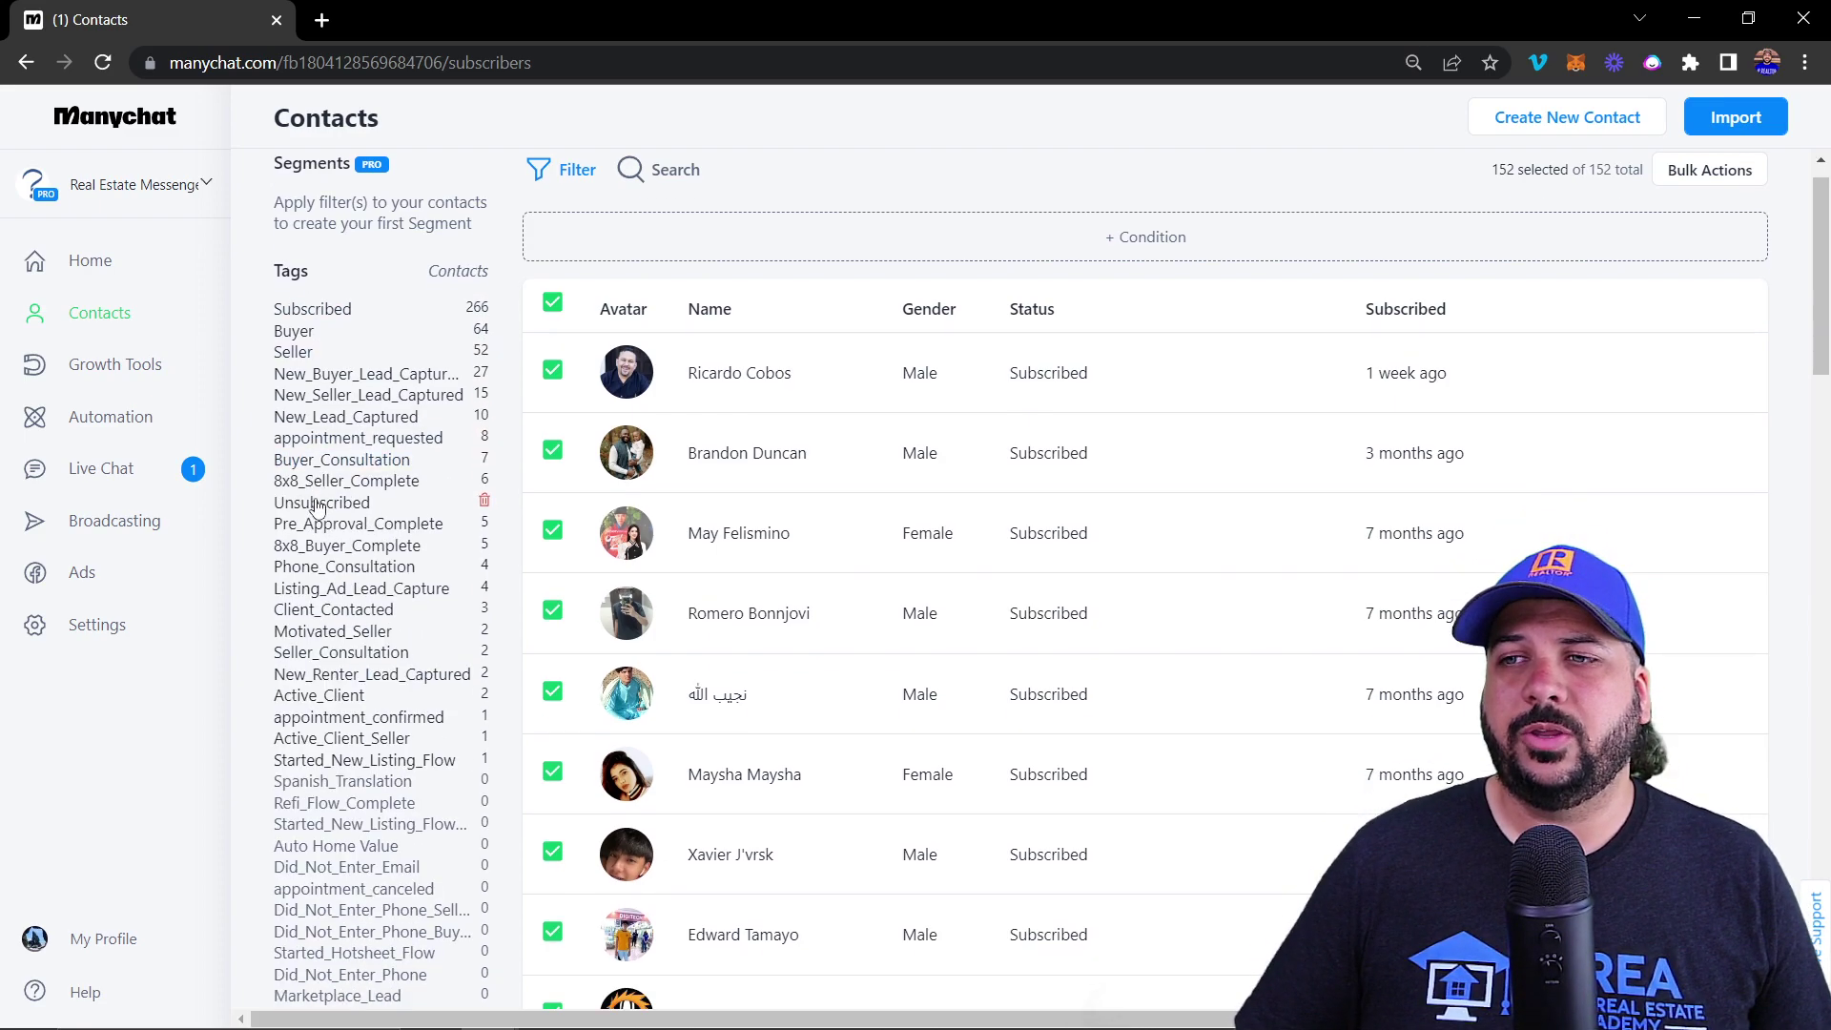
scroll(324, 515, "down", 5)
scroll(334, 531, "up", 5)
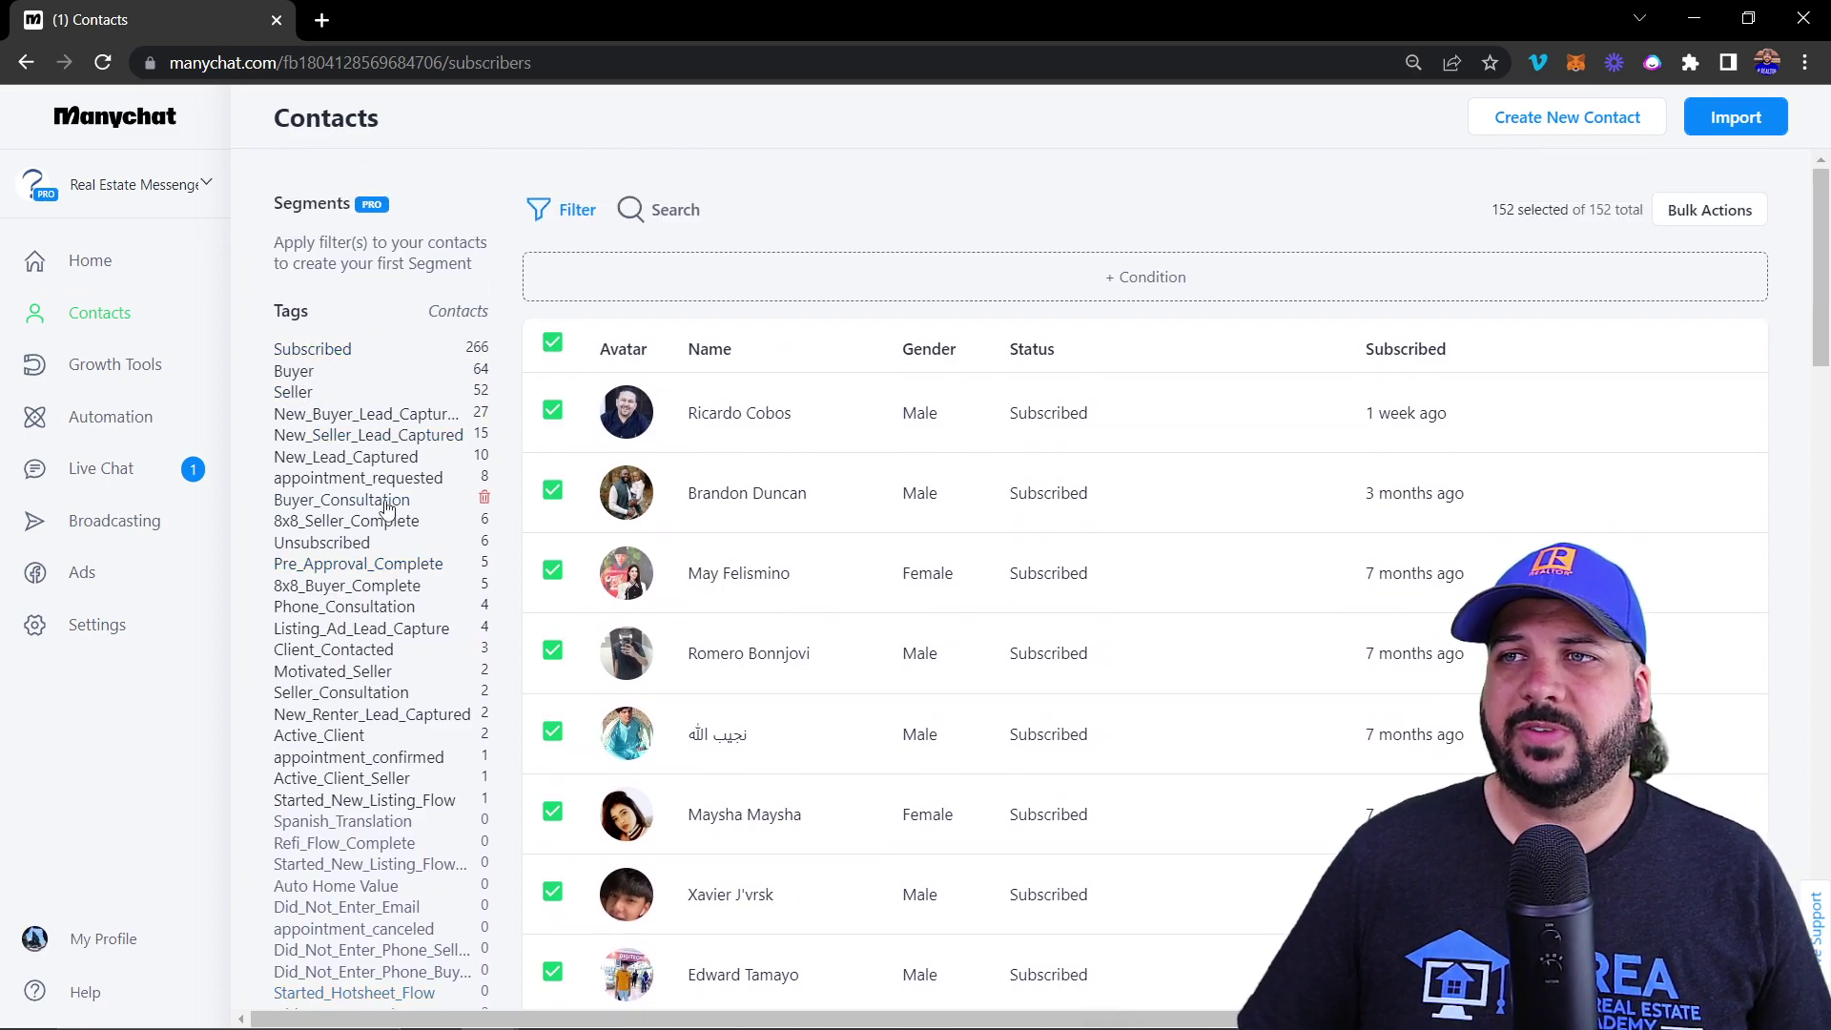
left_click(333, 463)
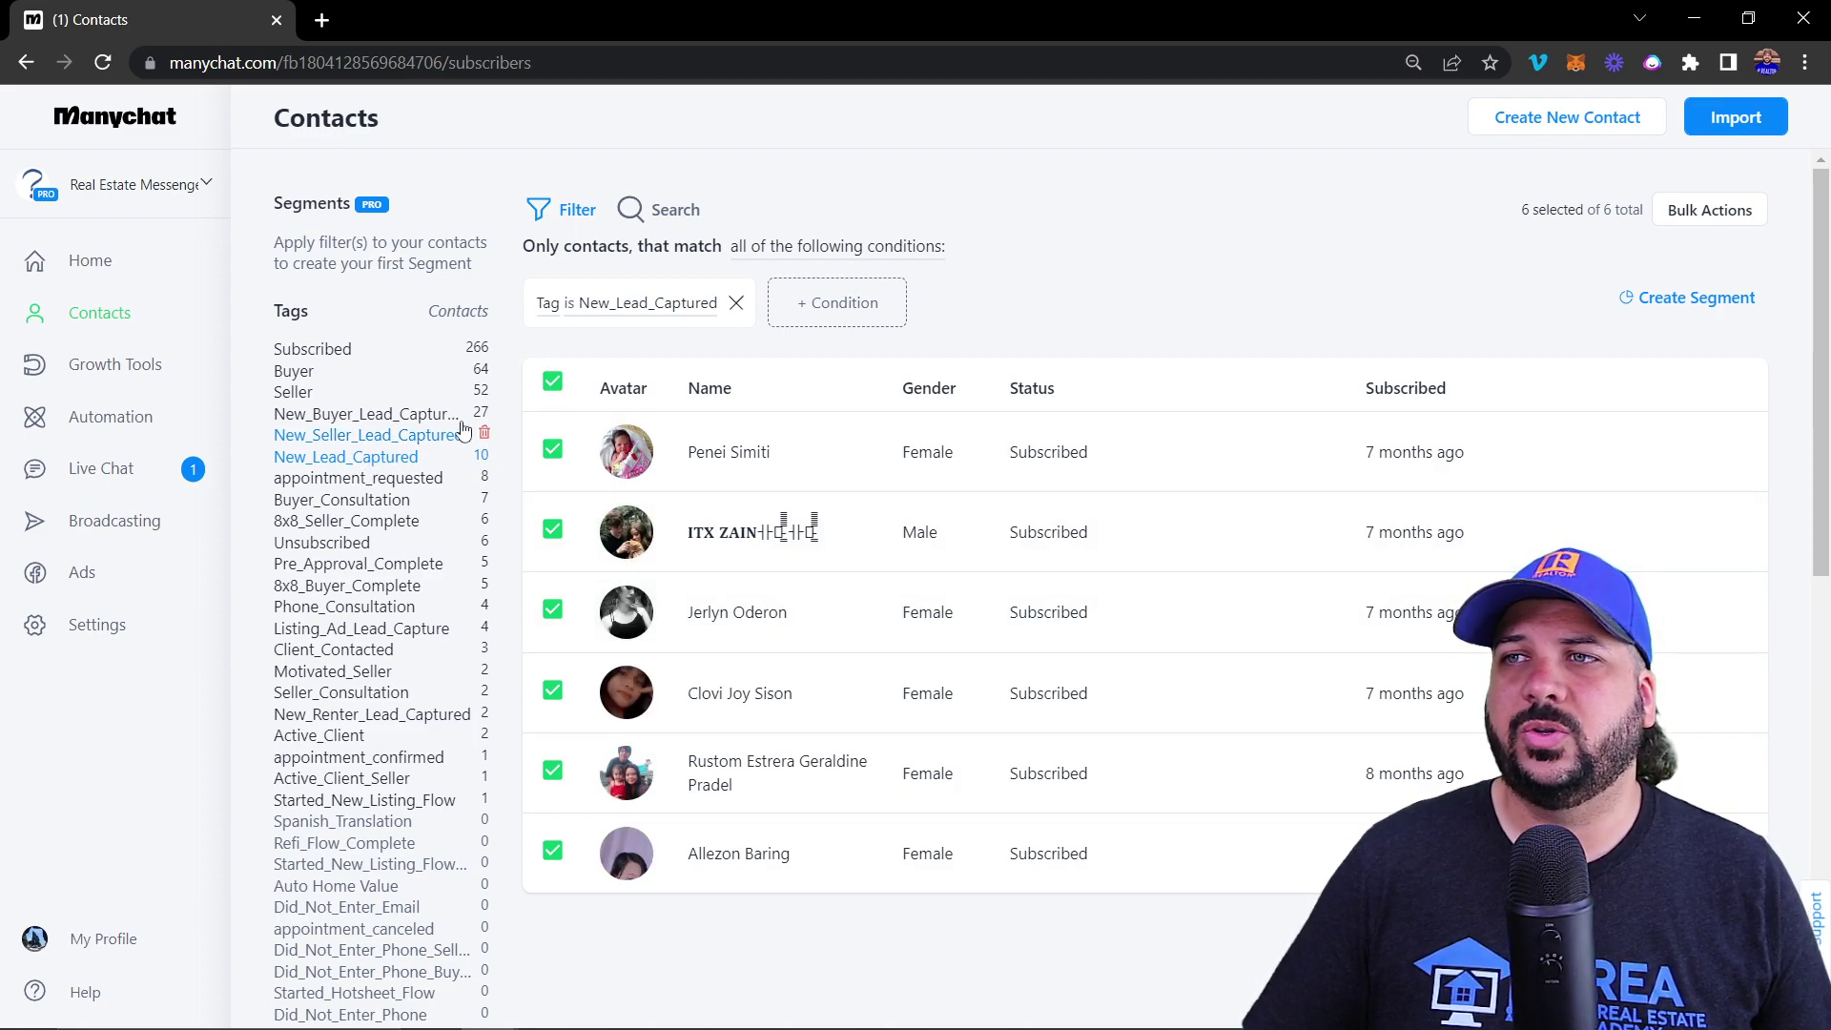
left_click(666, 321)
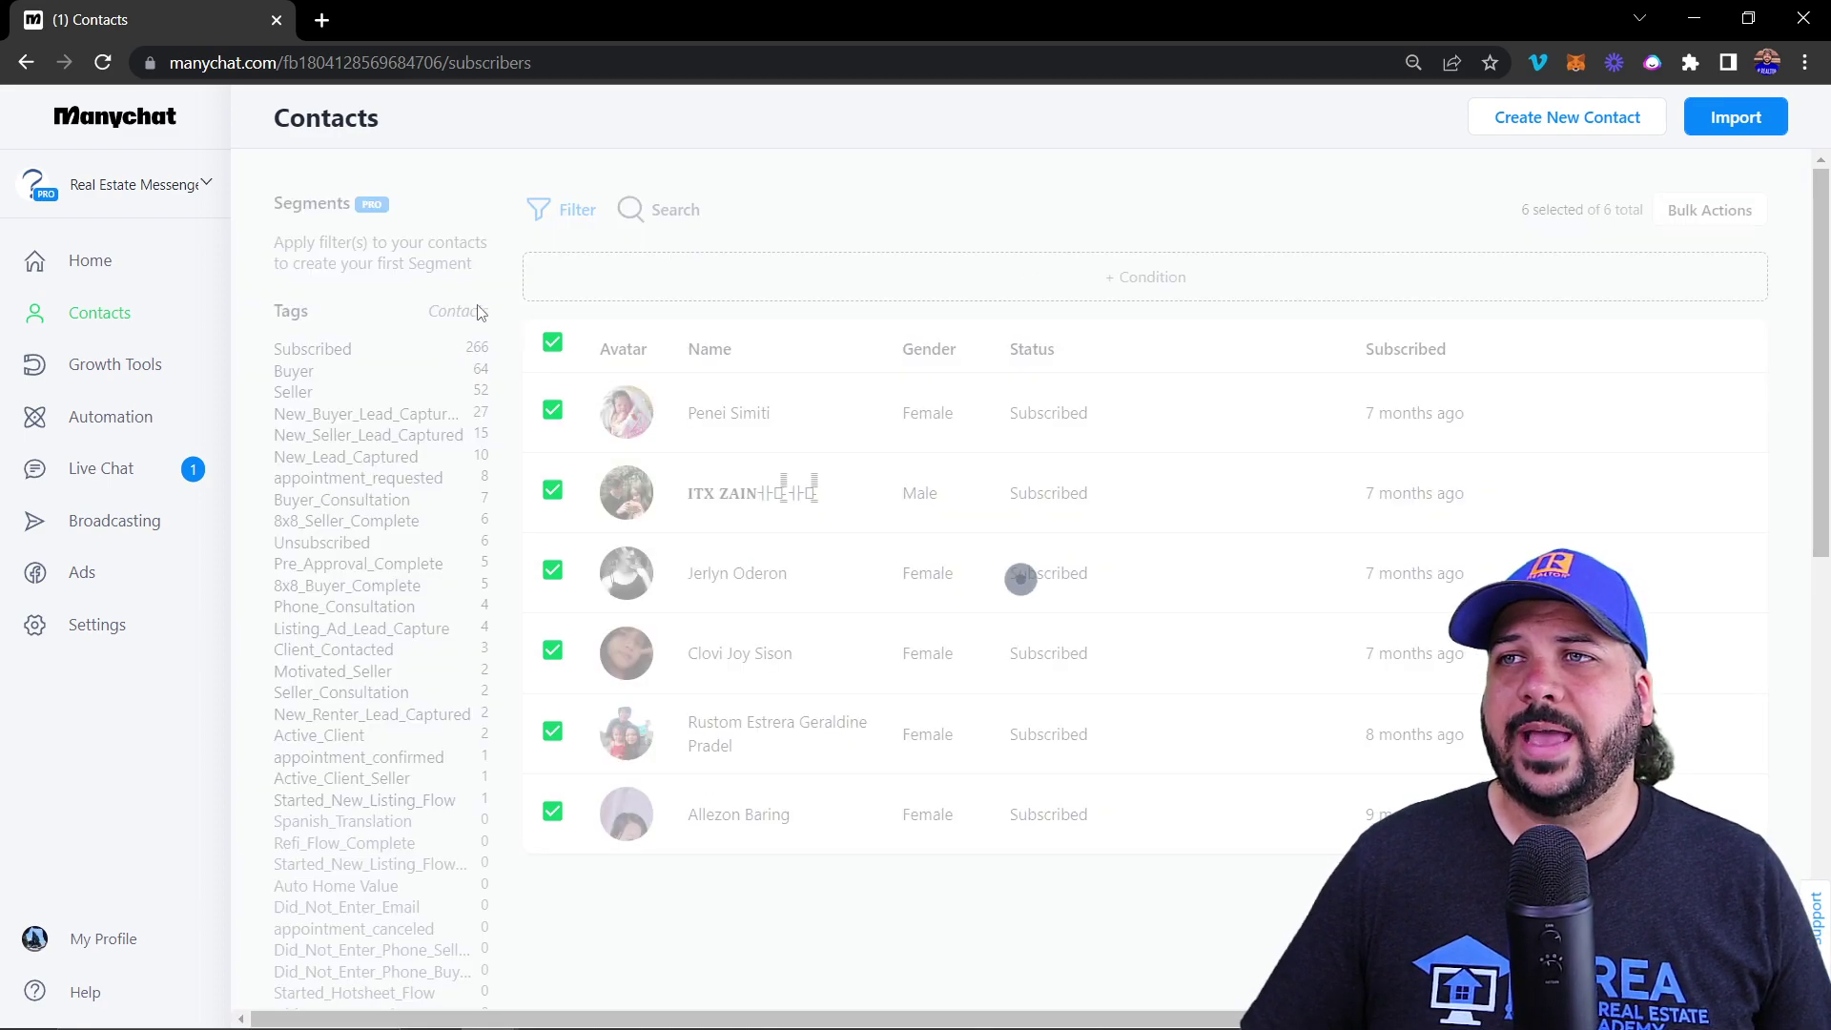
scroll(362, 420, "down", 6)
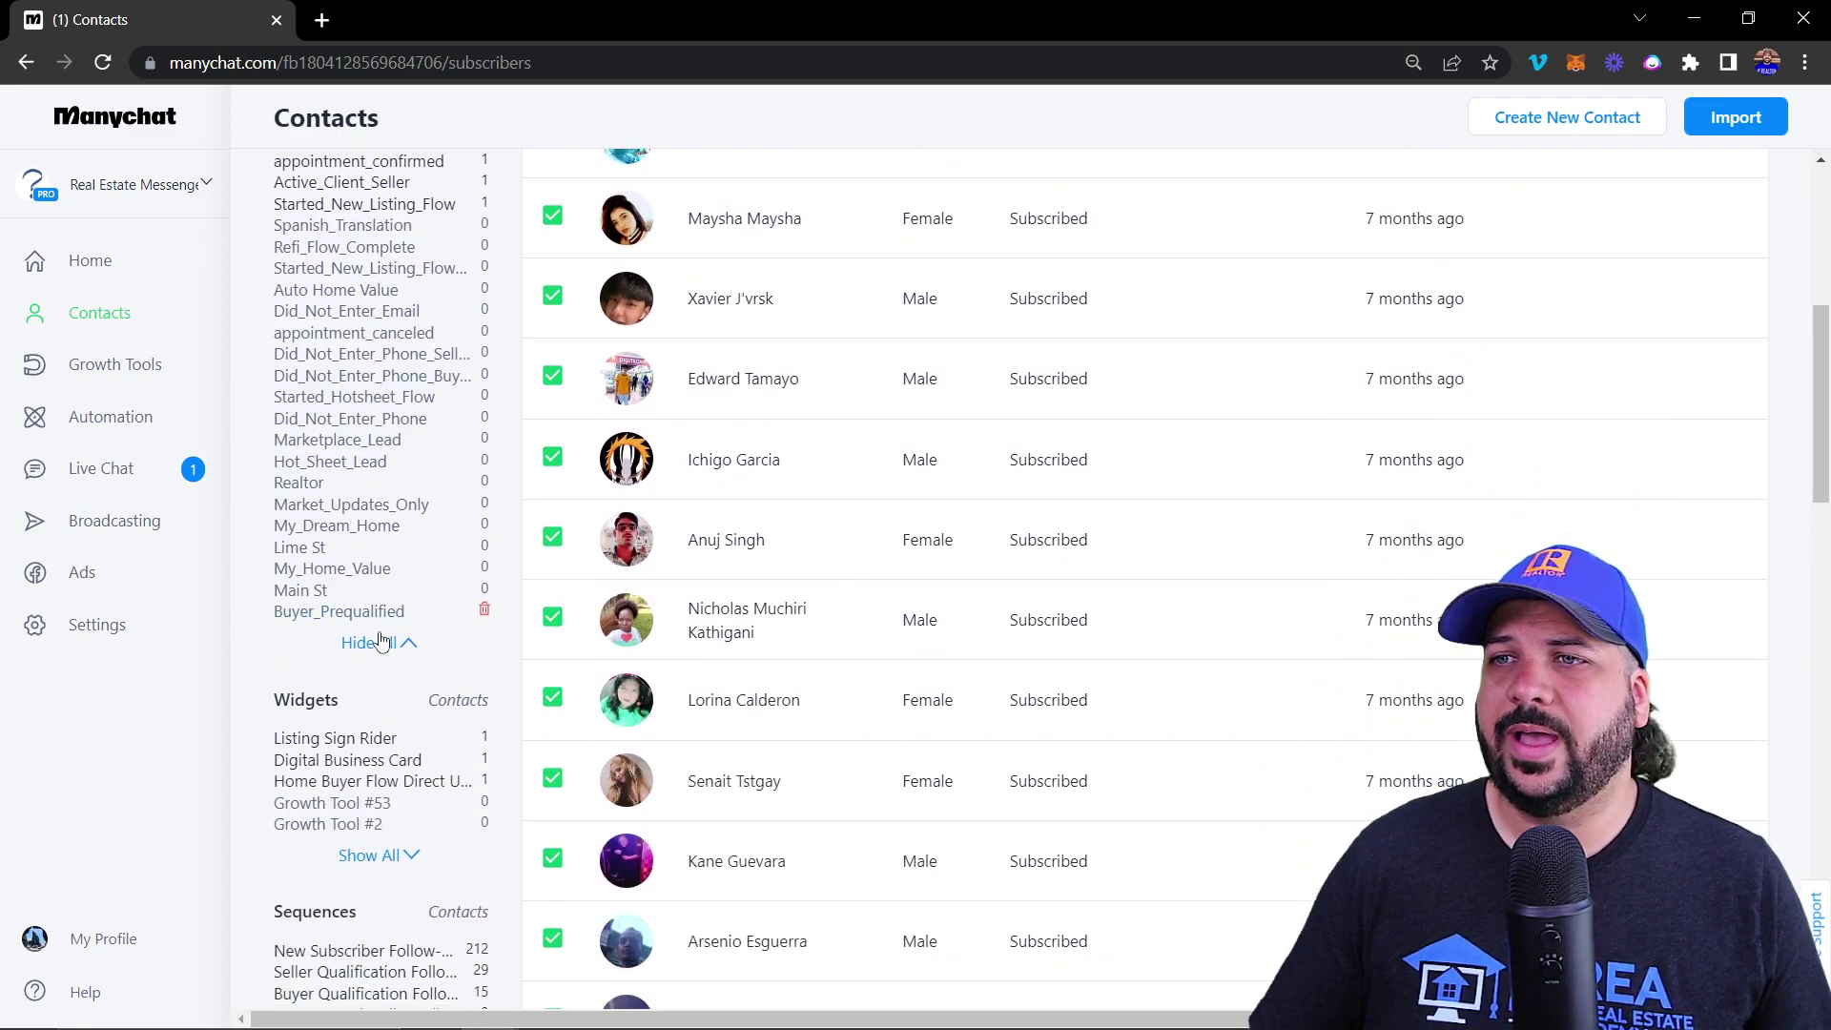
left_click(374, 643)
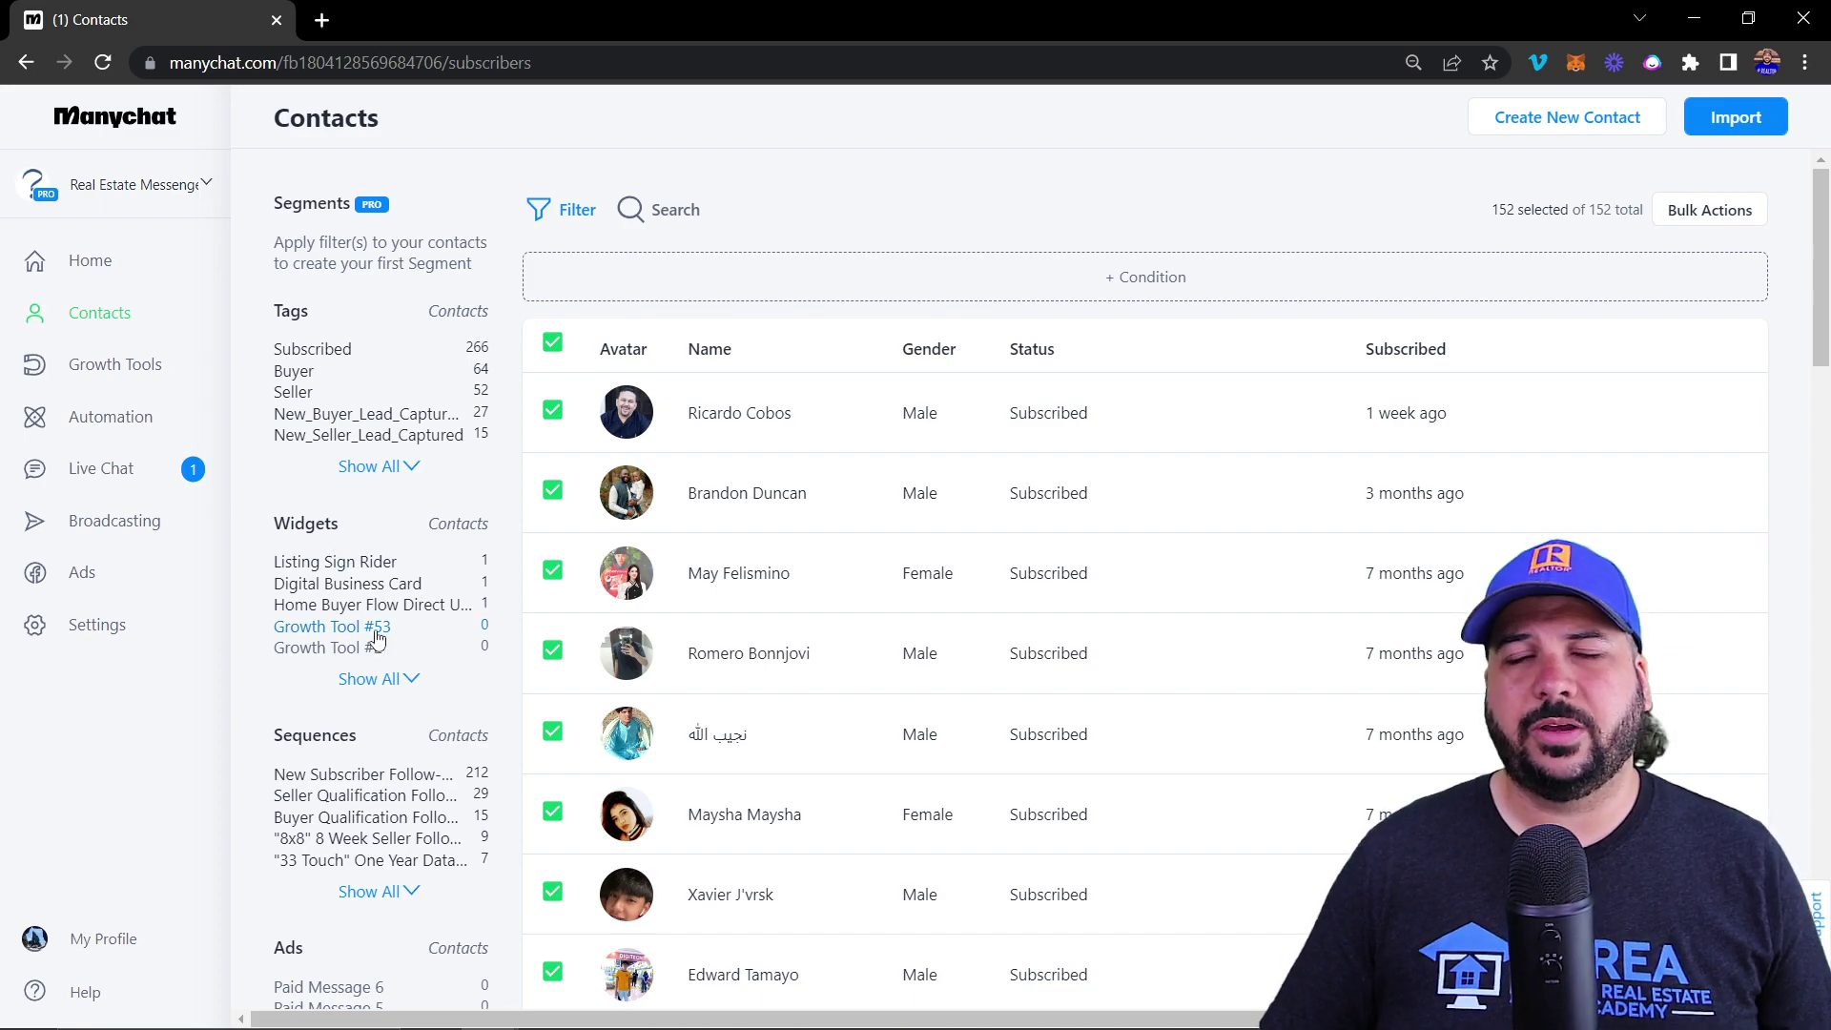
Step: Expand the widgets list to show every widget, then collapse it back to five
left_click(376, 679)
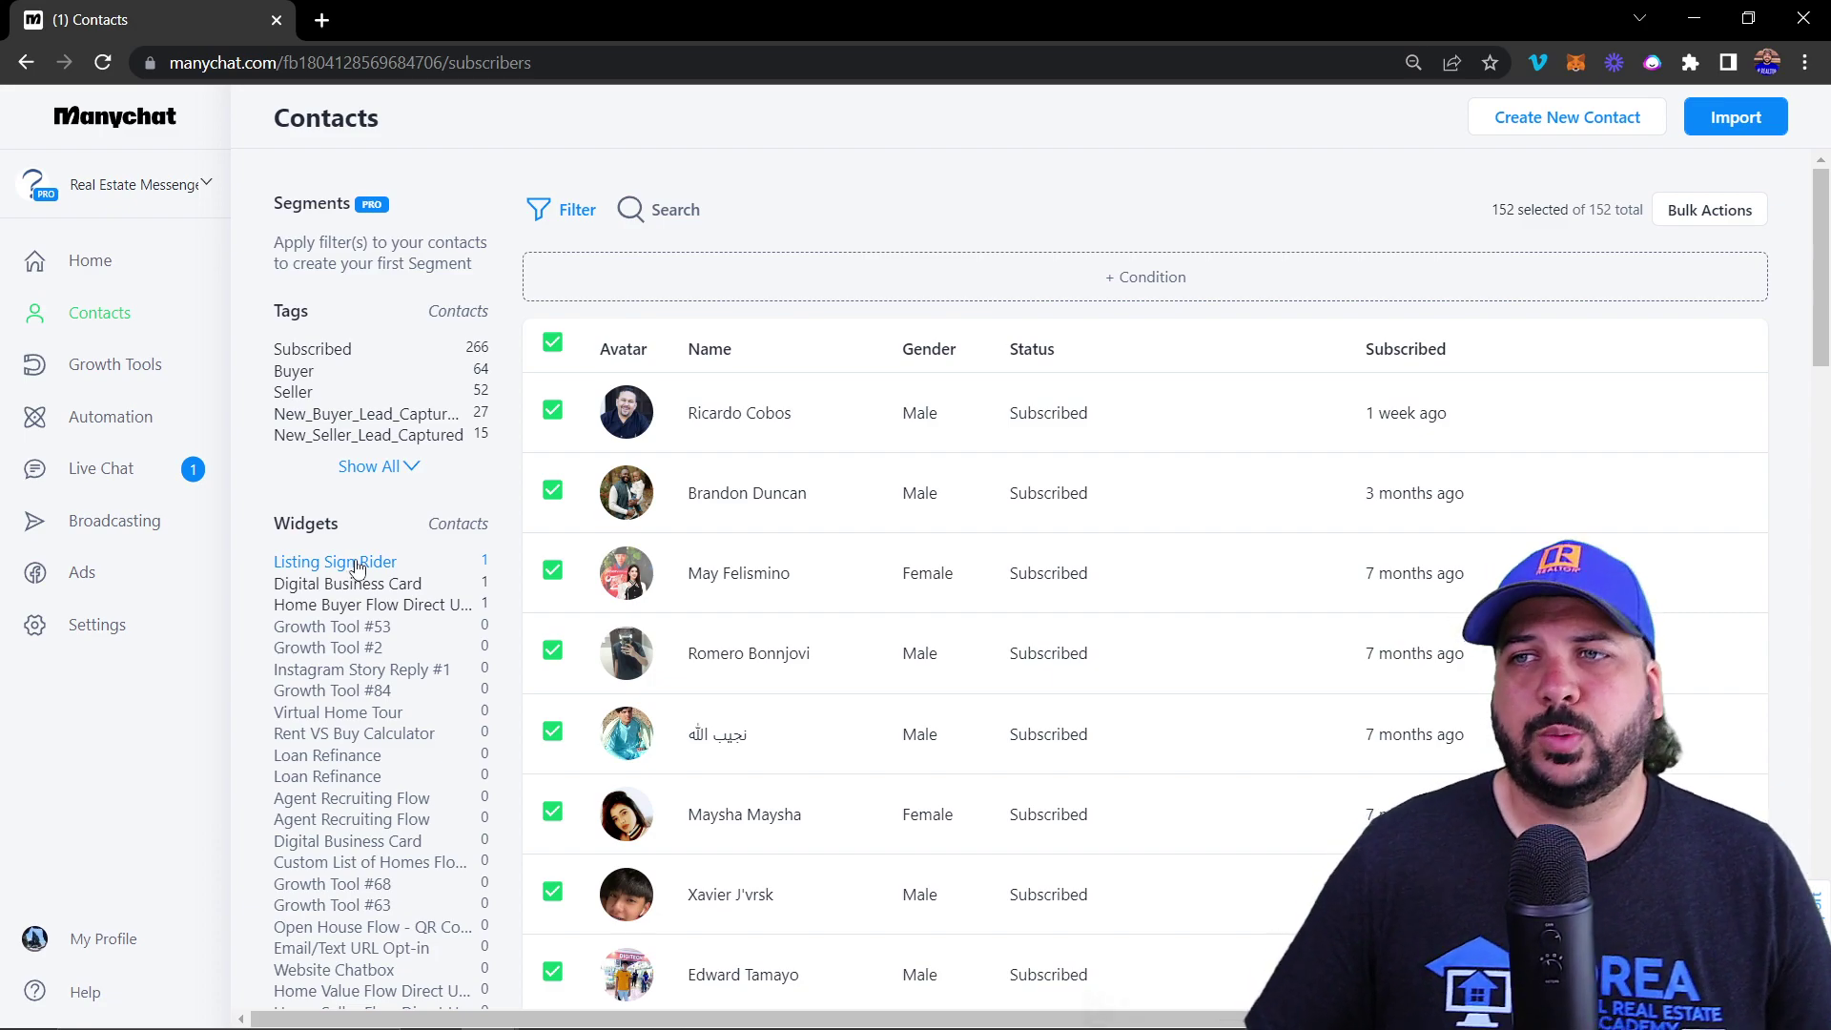
scroll(359, 585, "down", 4)
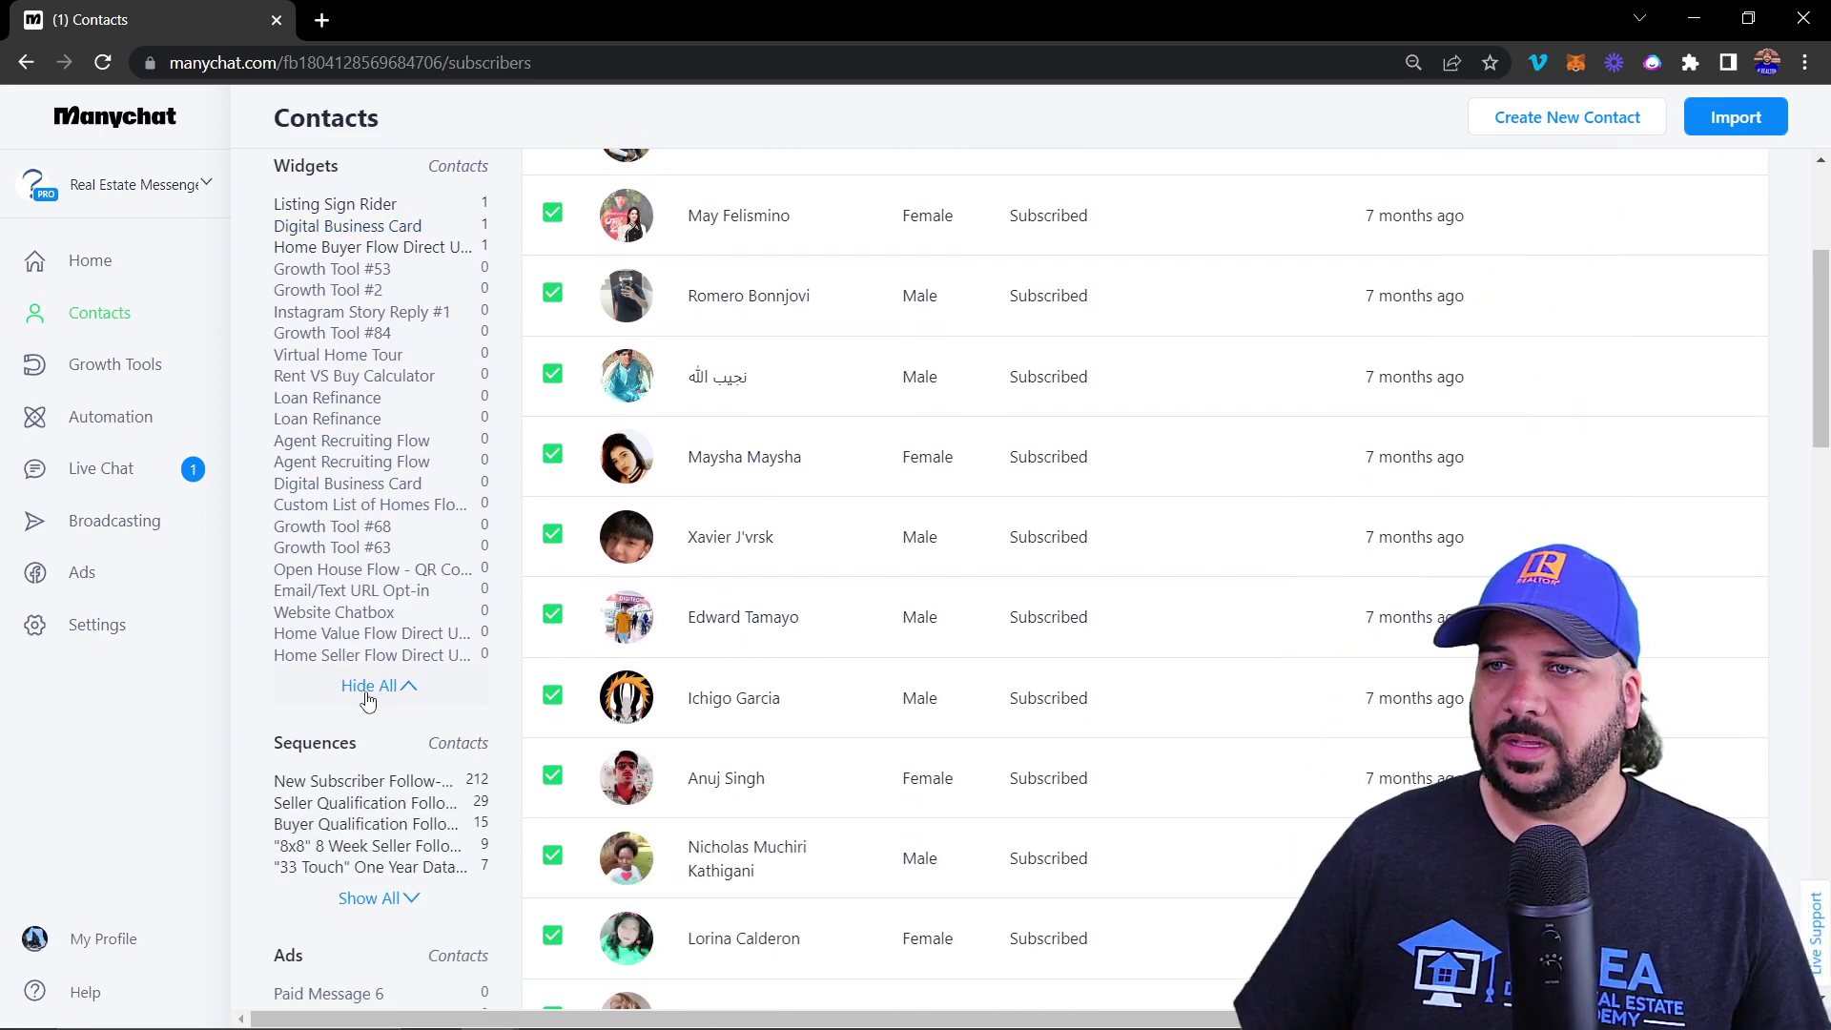
left_click(368, 692)
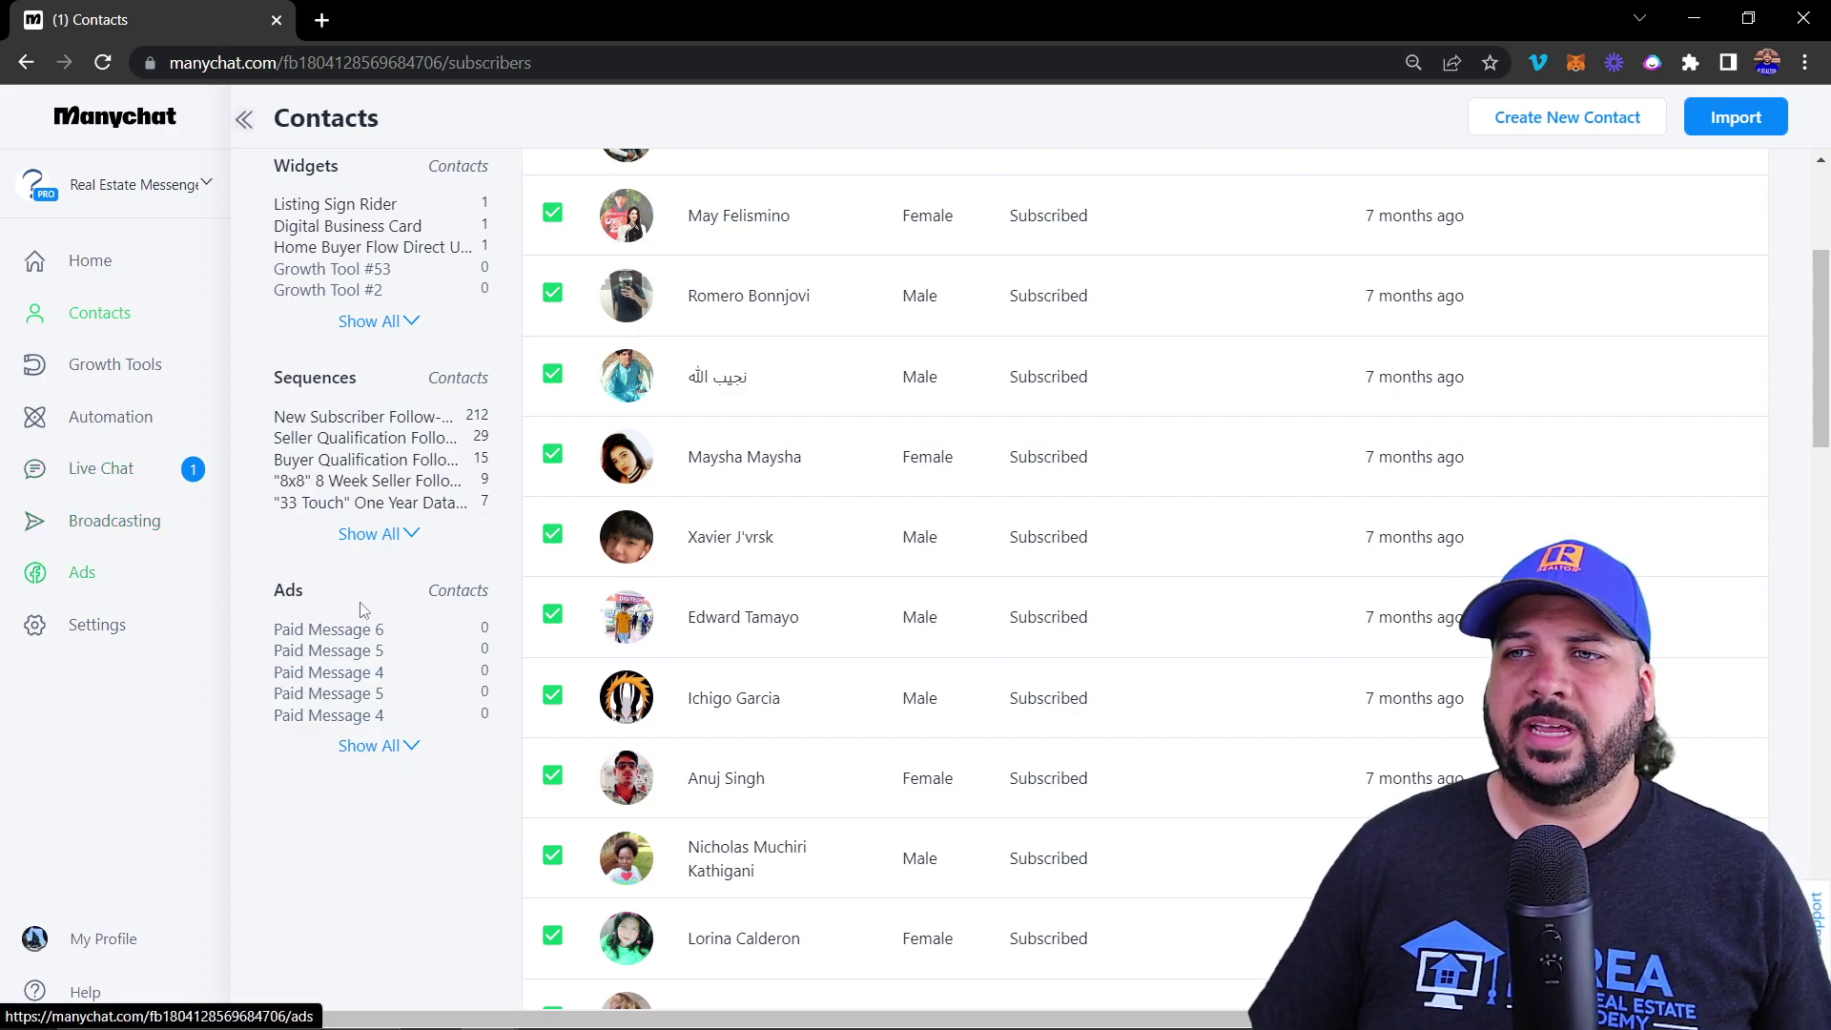
scroll(510, 637, "up", 4)
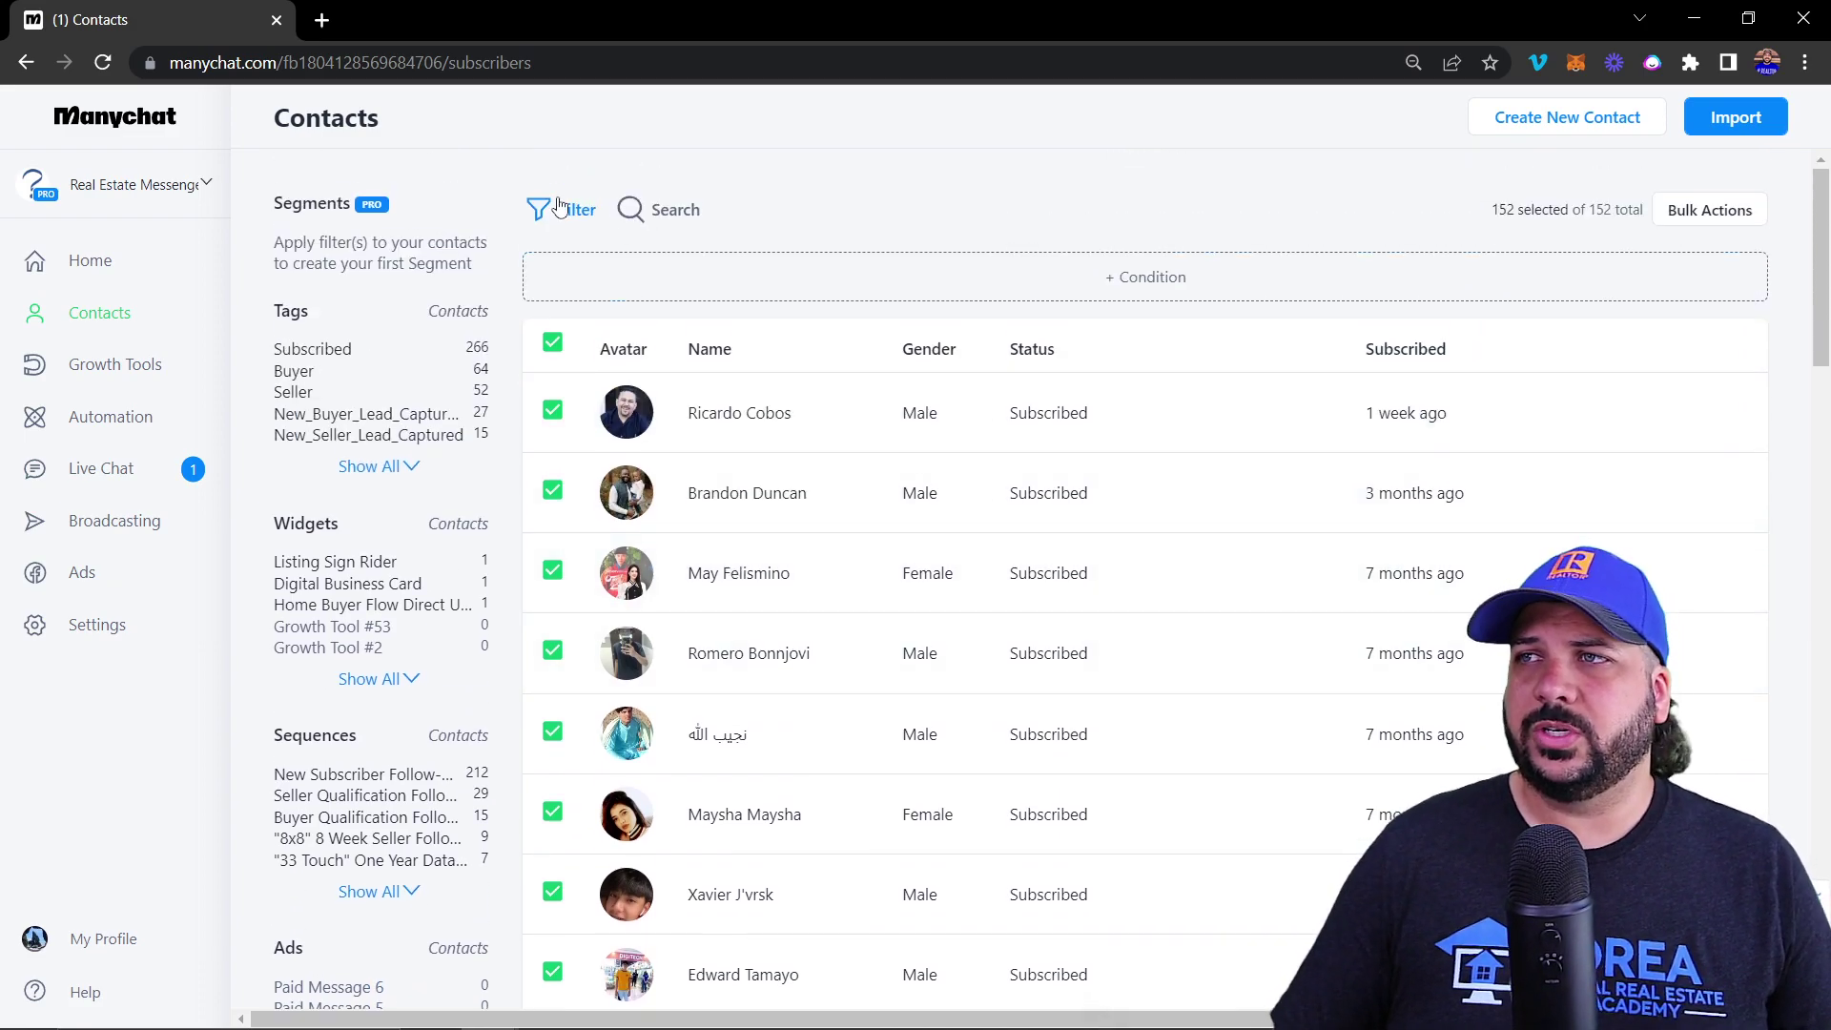
Step: Browse the fields available for a filter condition without choosing one
left_click(668, 212)
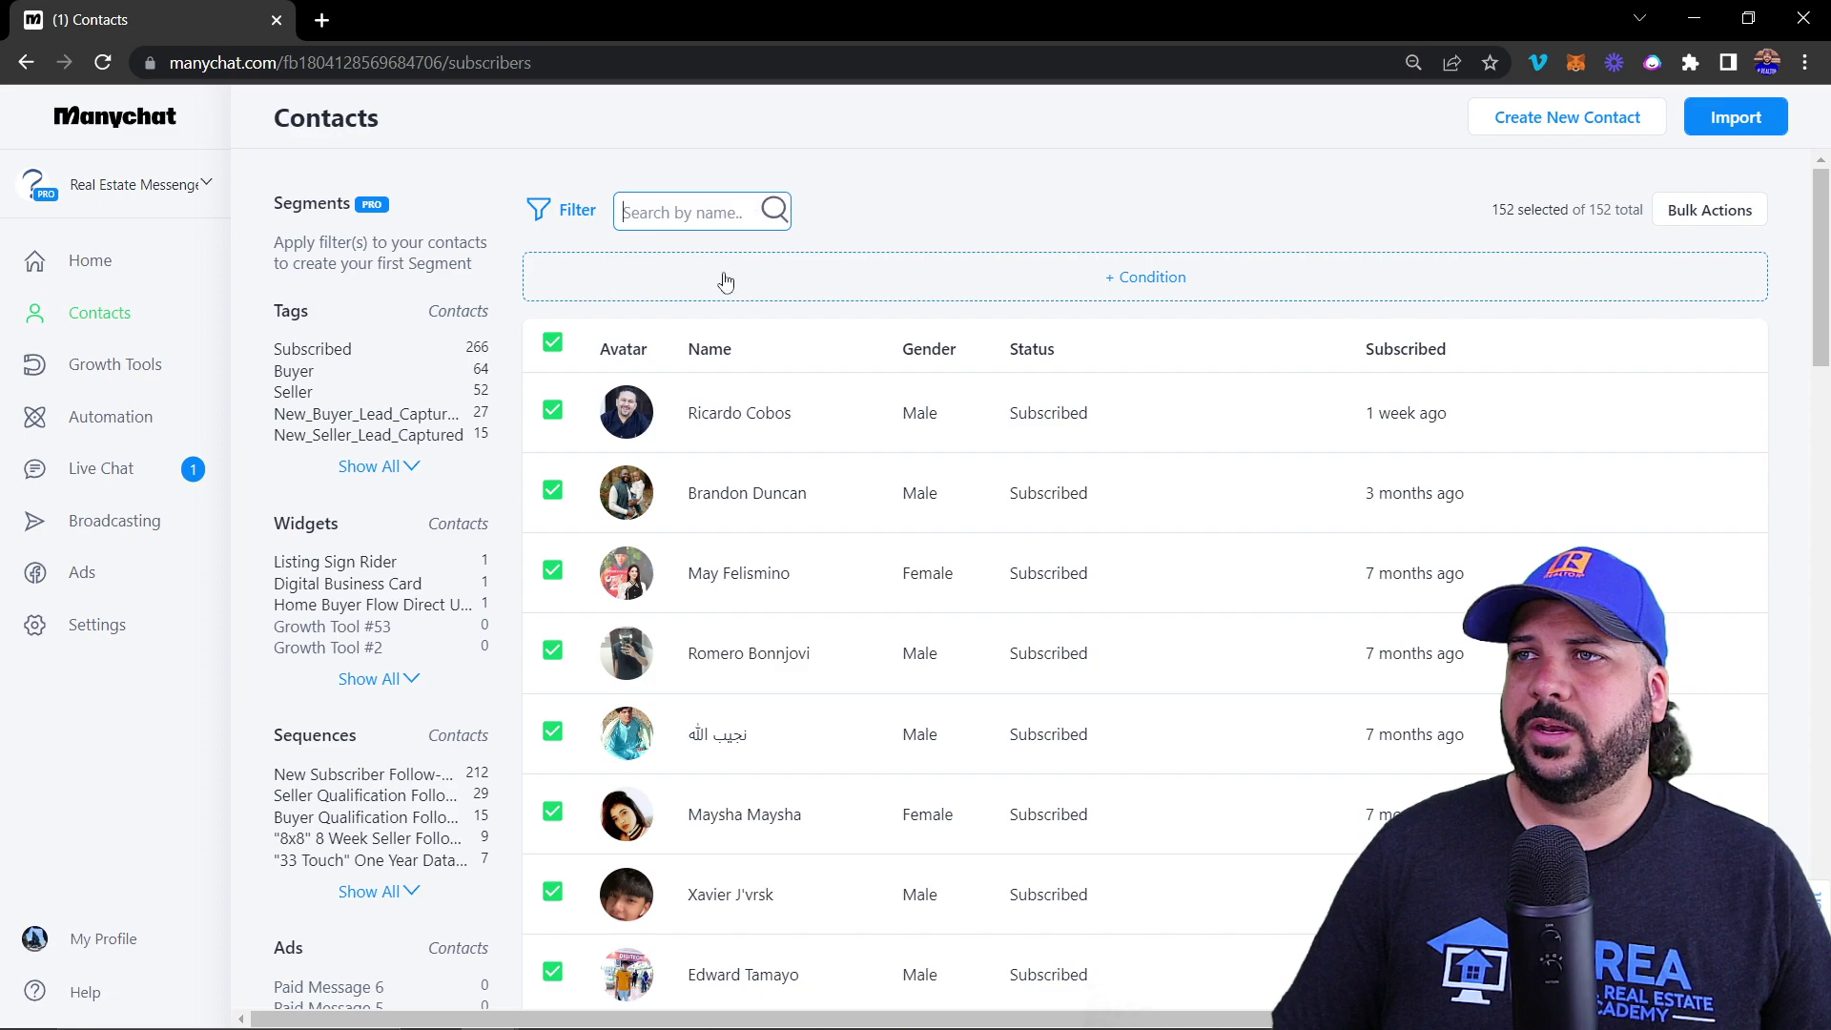
left_click(1159, 294)
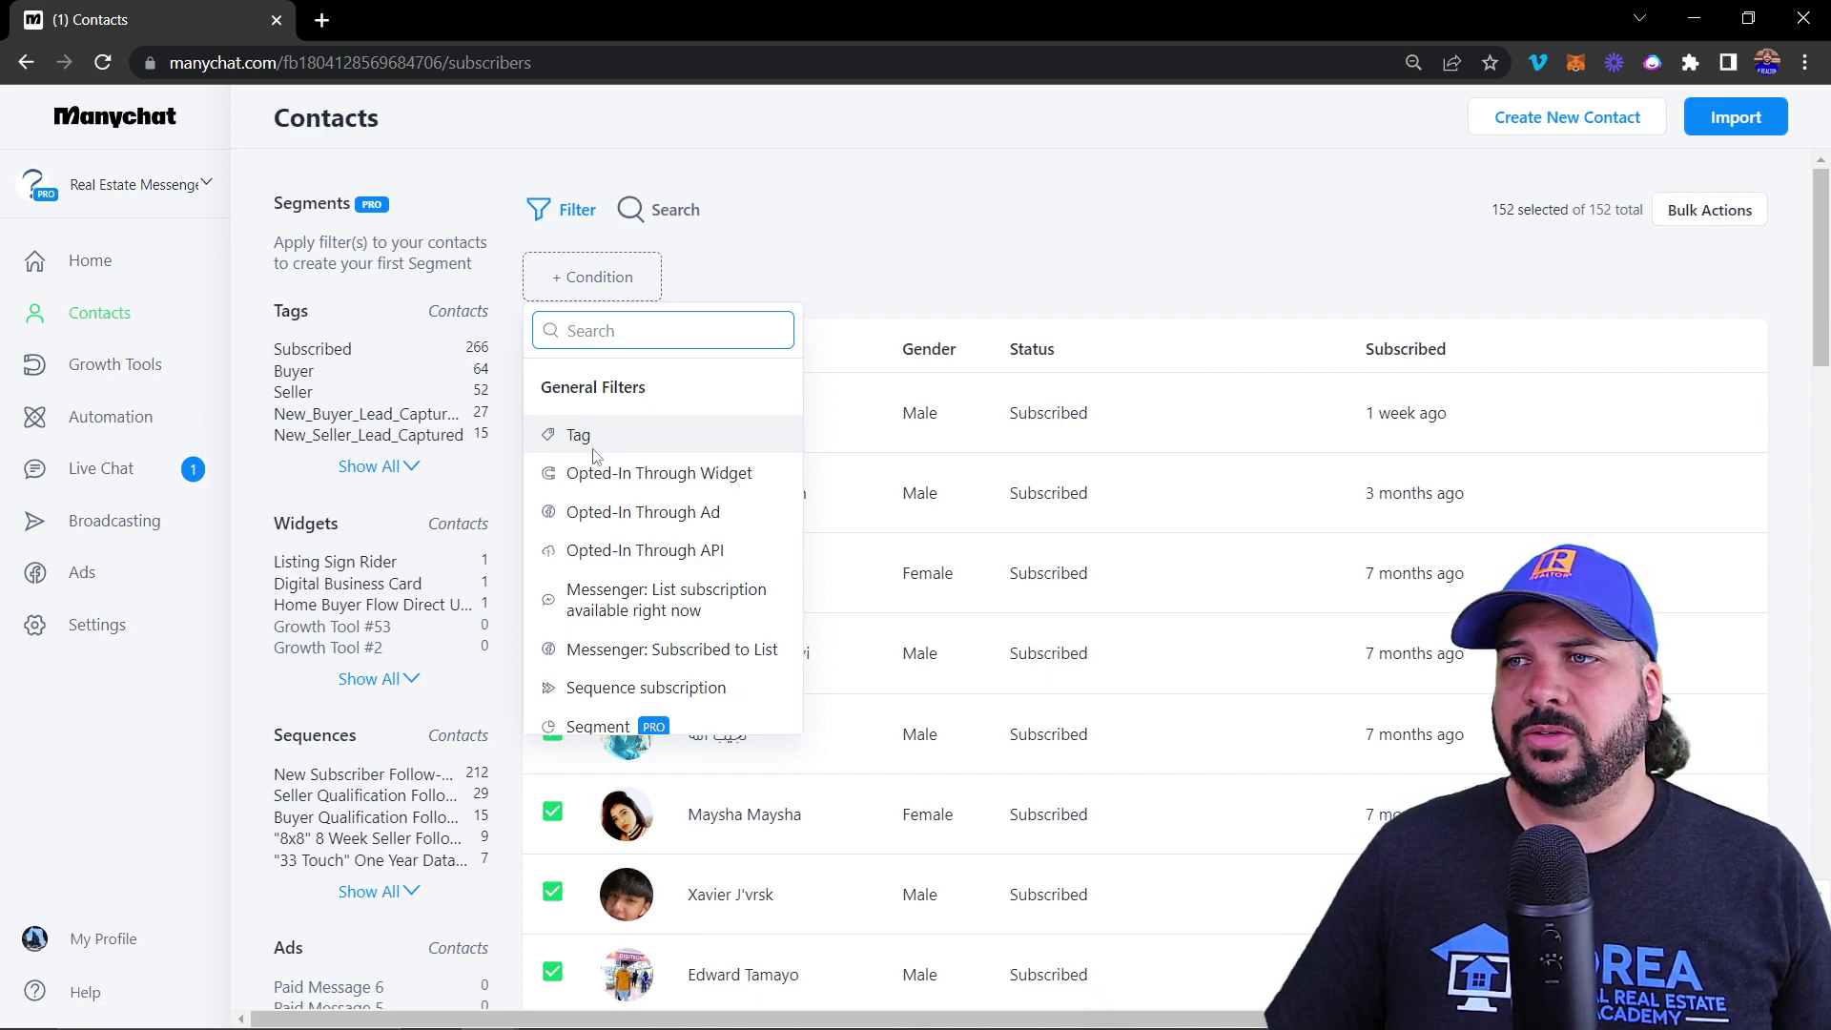
scroll(600, 467, "down", 4)
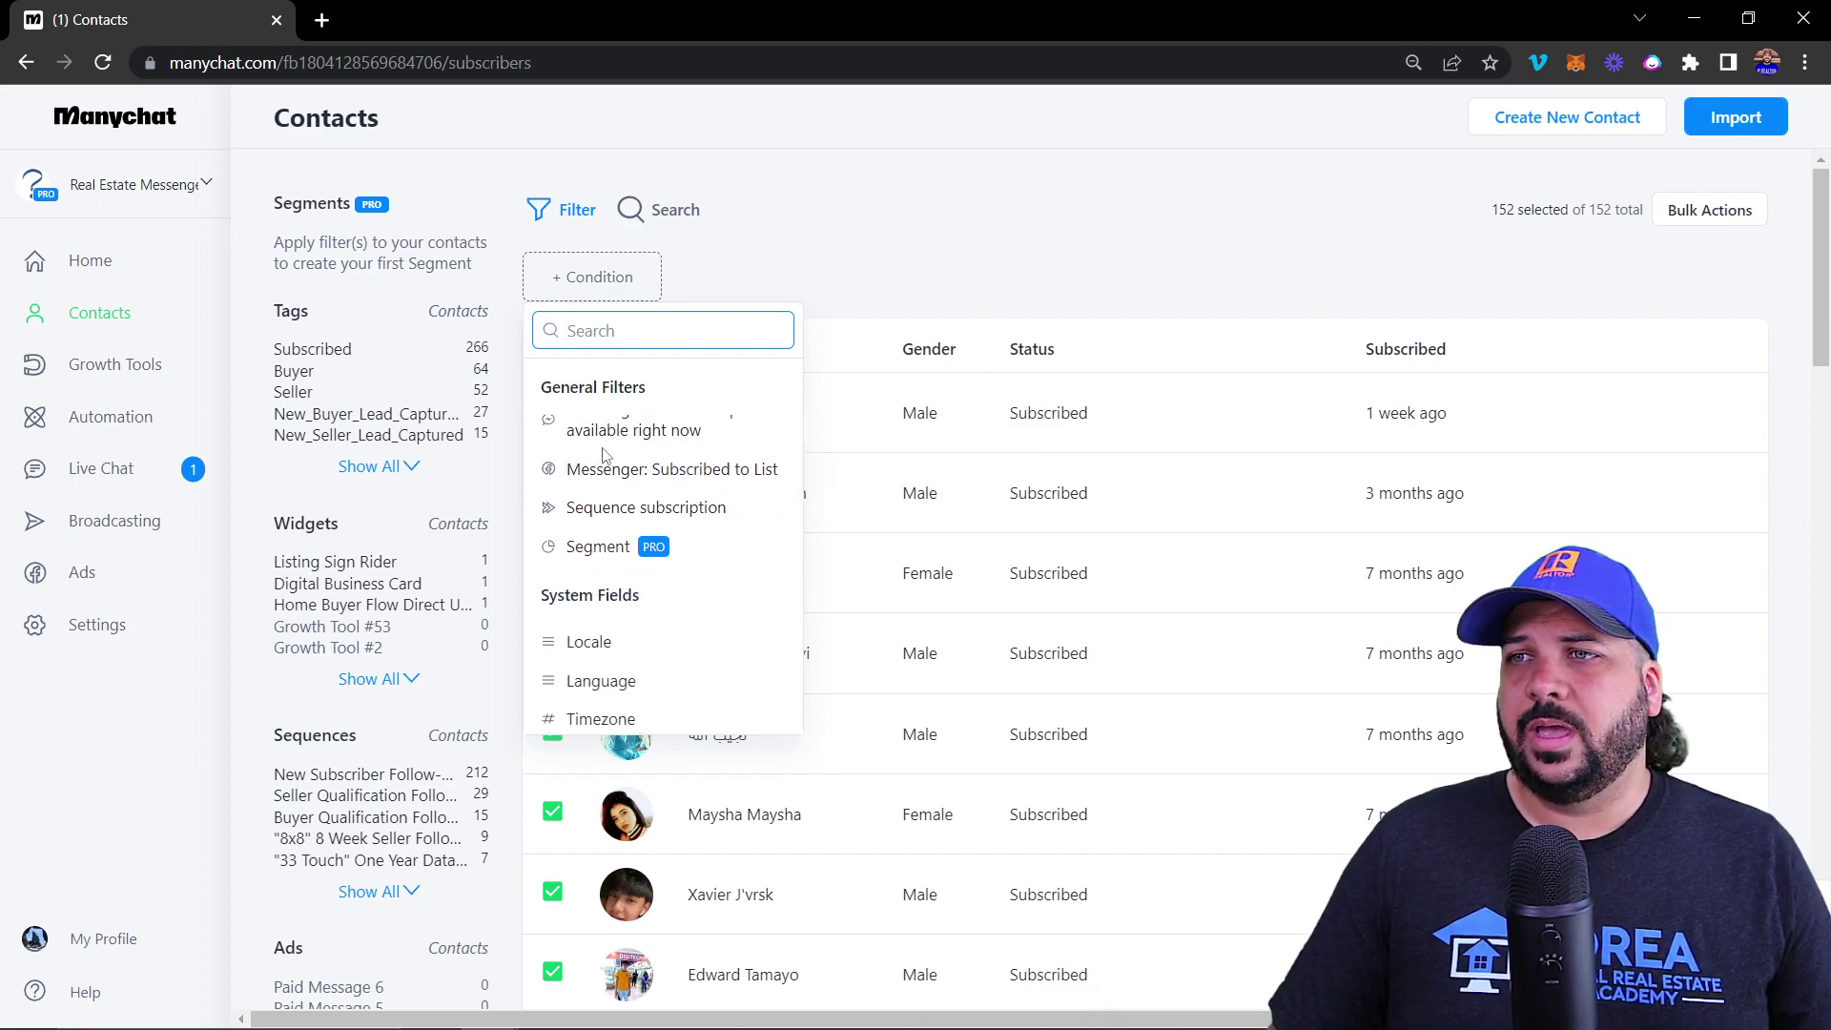
scroll(630, 458, "up", 1)
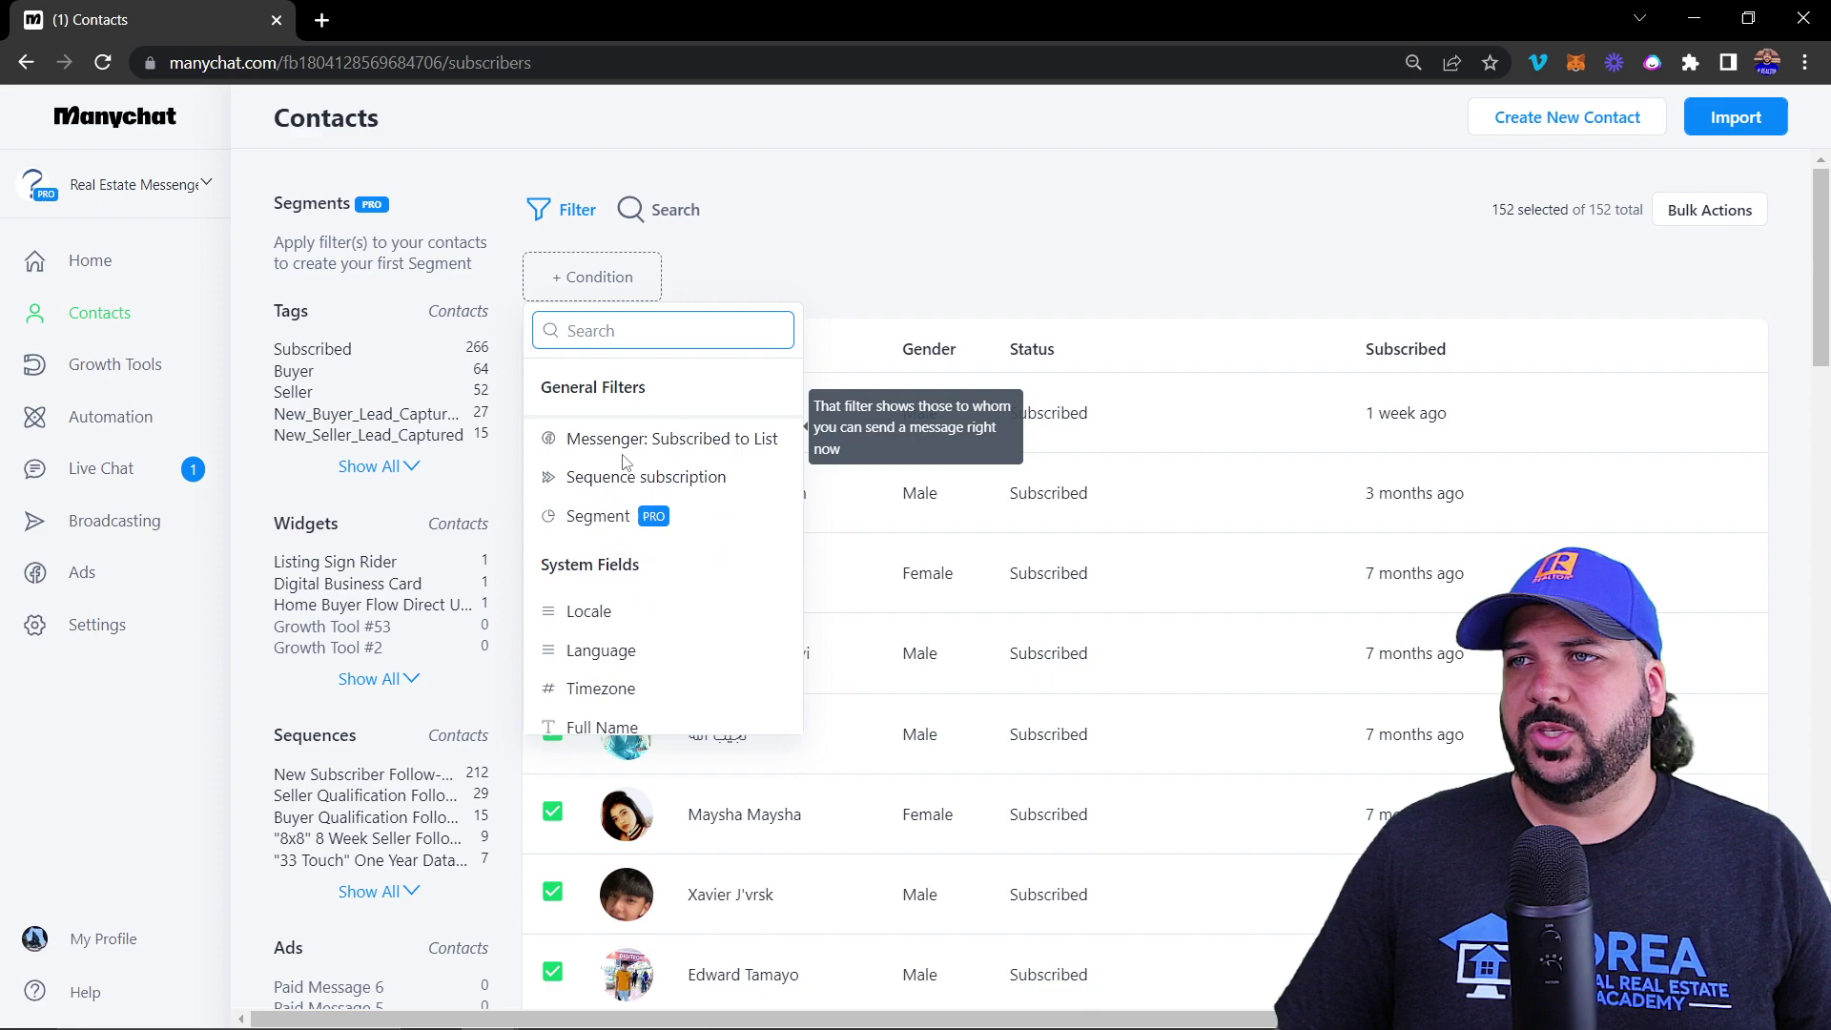
scroll(649, 454, "down", 1)
scroll(622, 467, "down", 6)
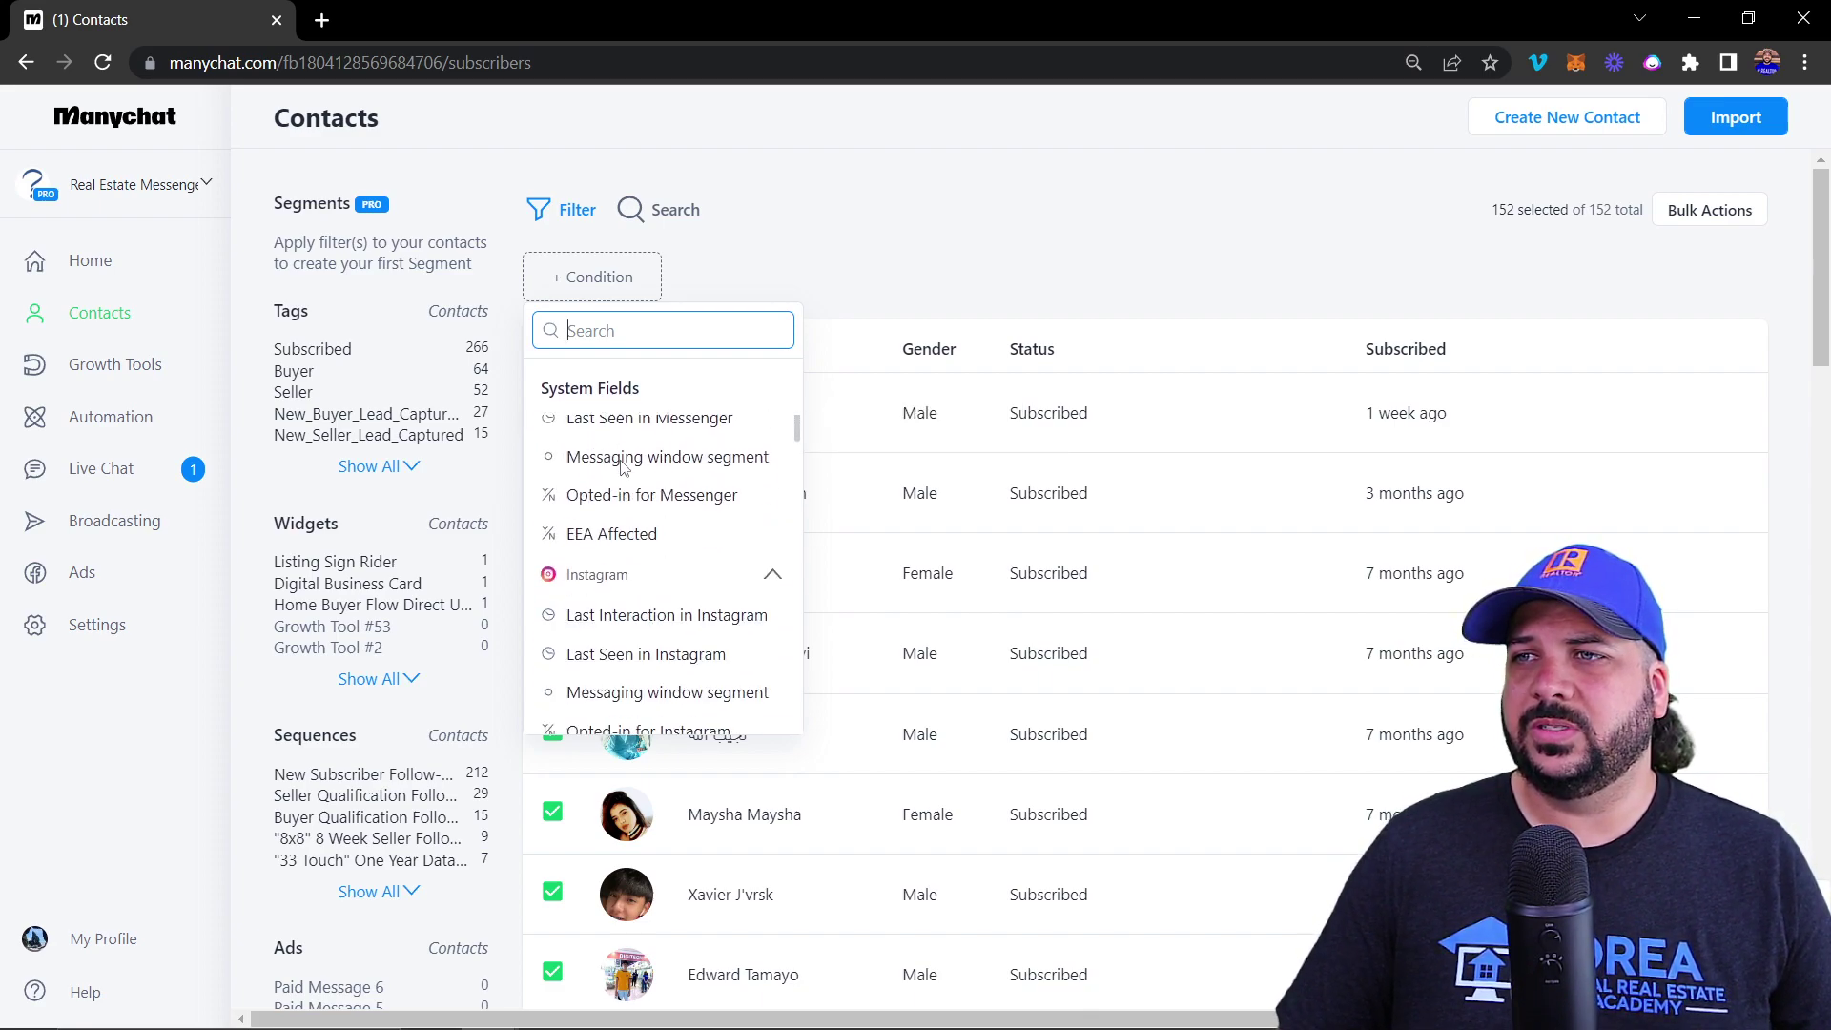
scroll(624, 479, "down", 3)
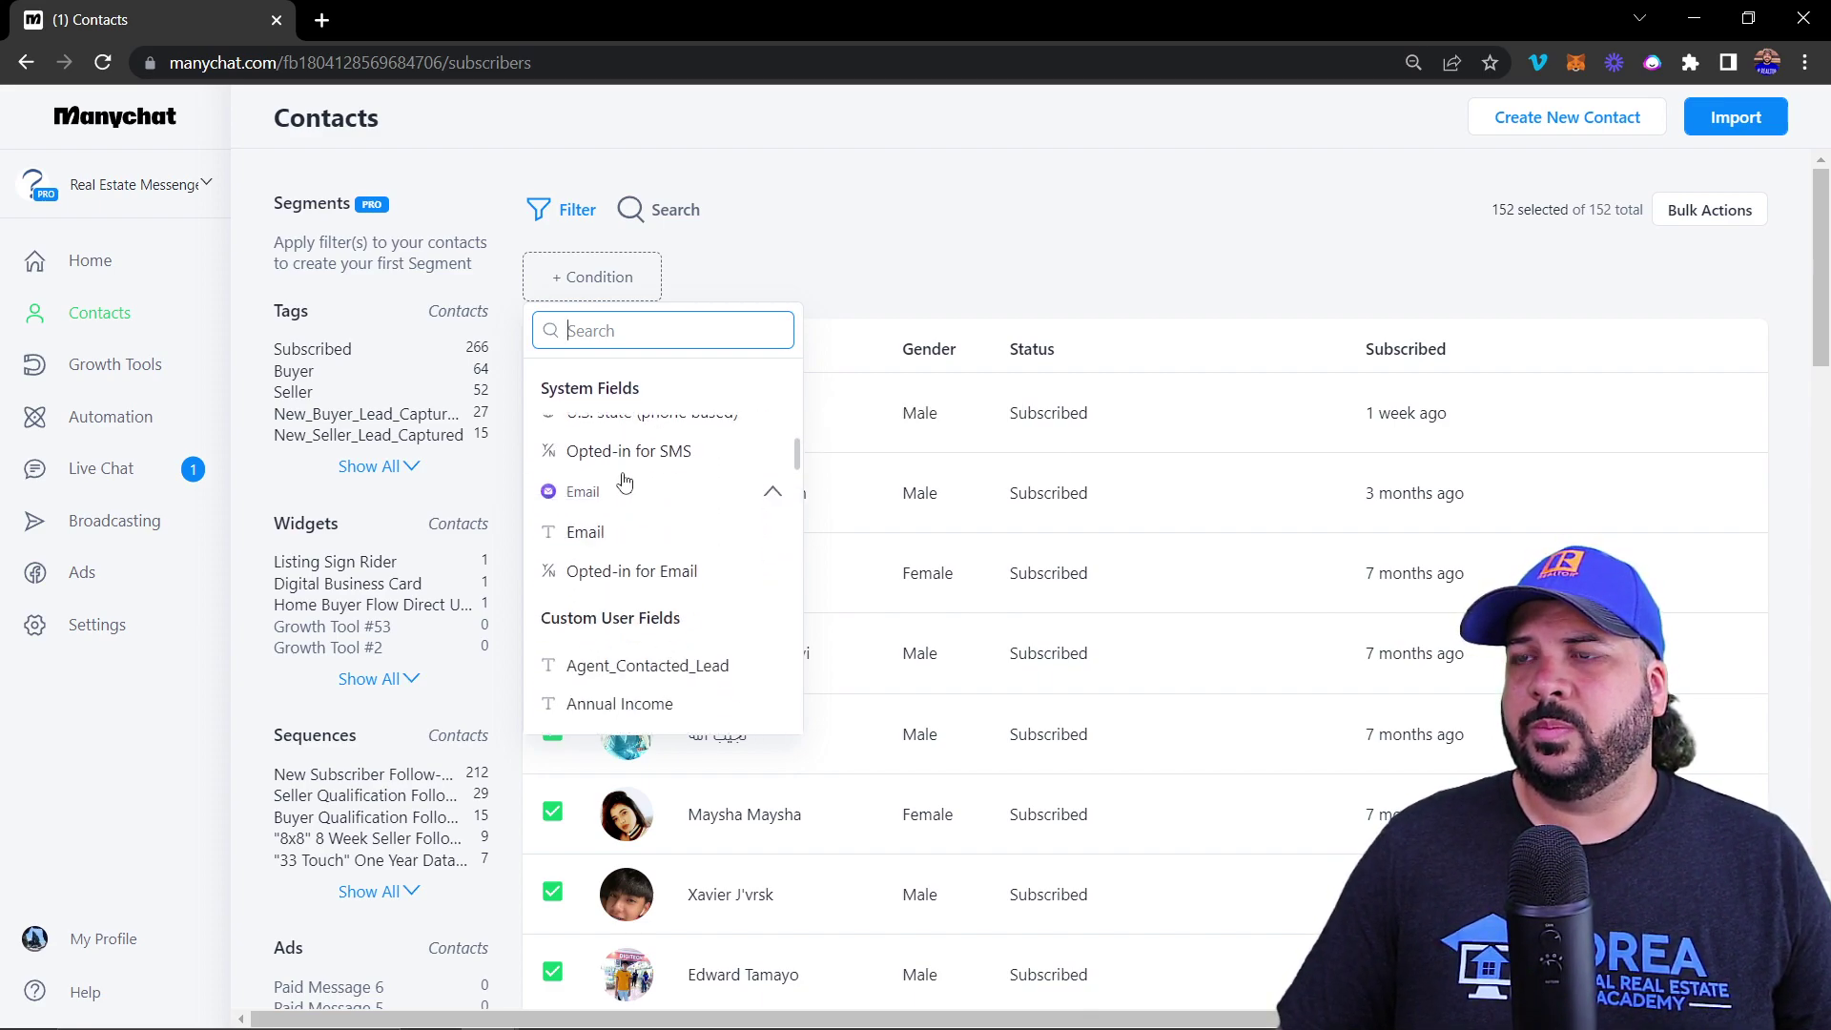
scroll(626, 482, "down", 8)
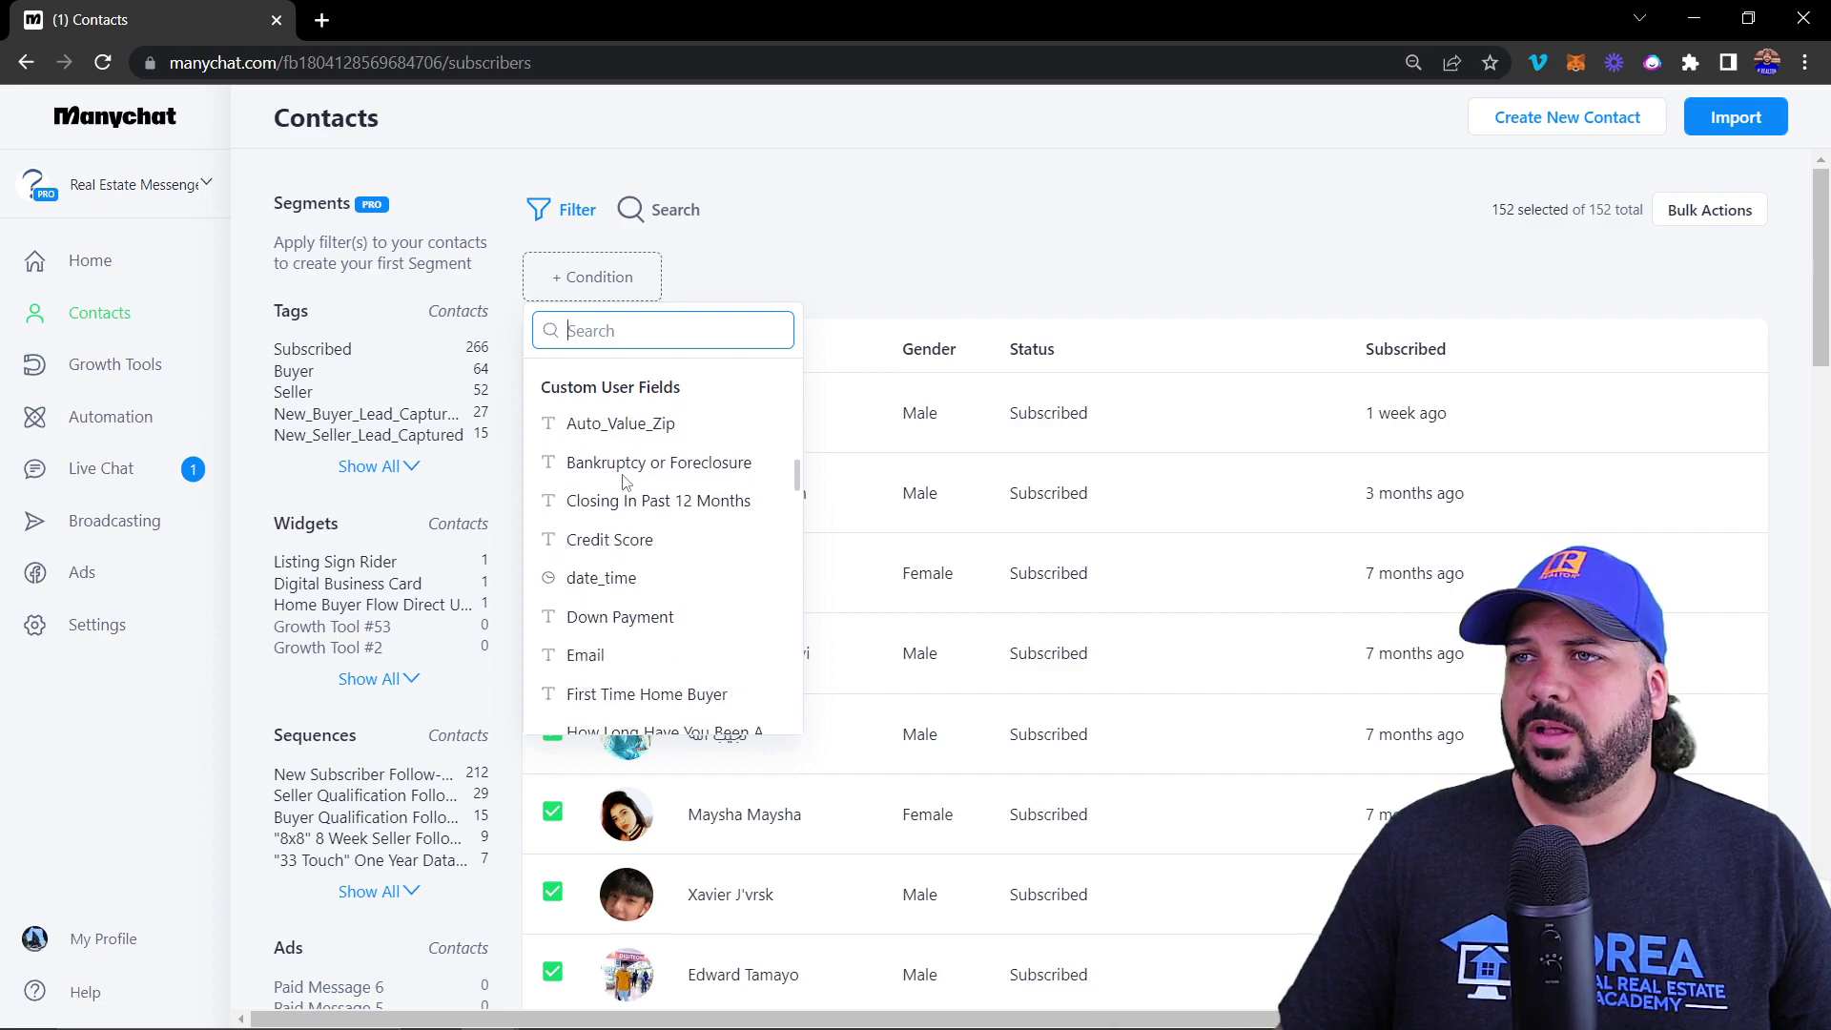
scroll(630, 482, "down", 8)
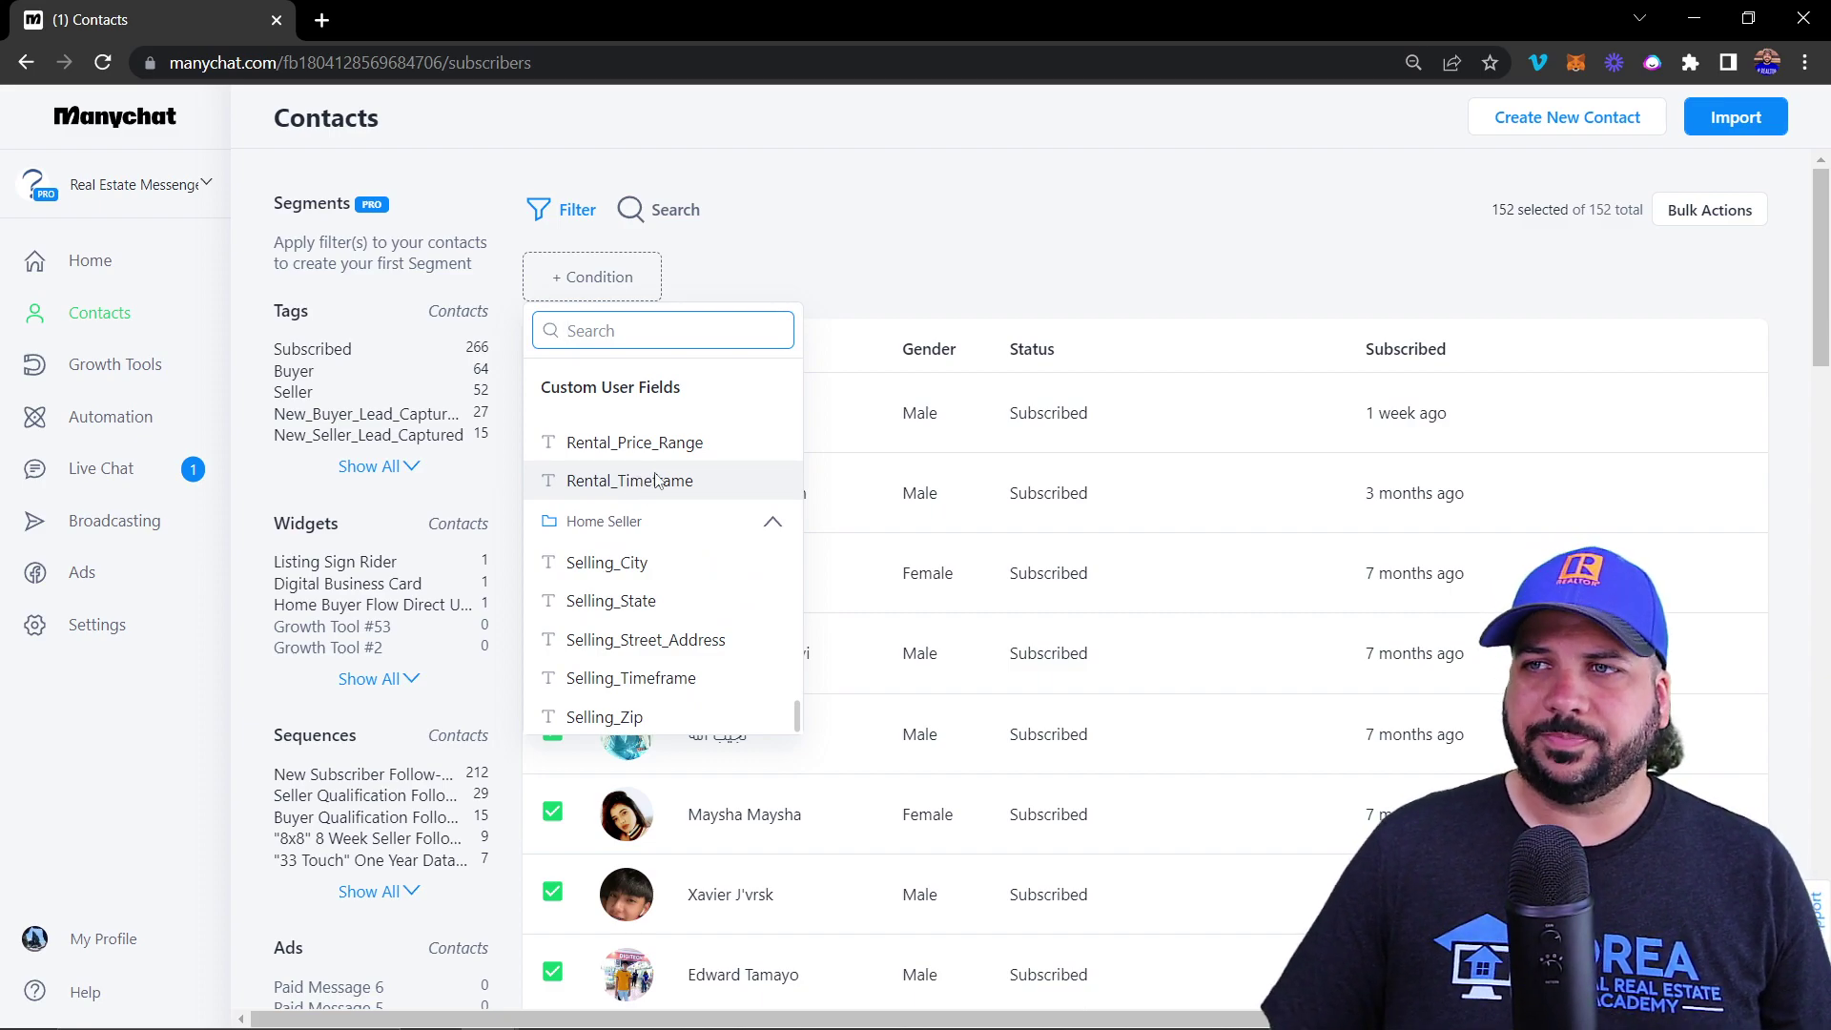
scroll(666, 510, "up", 4)
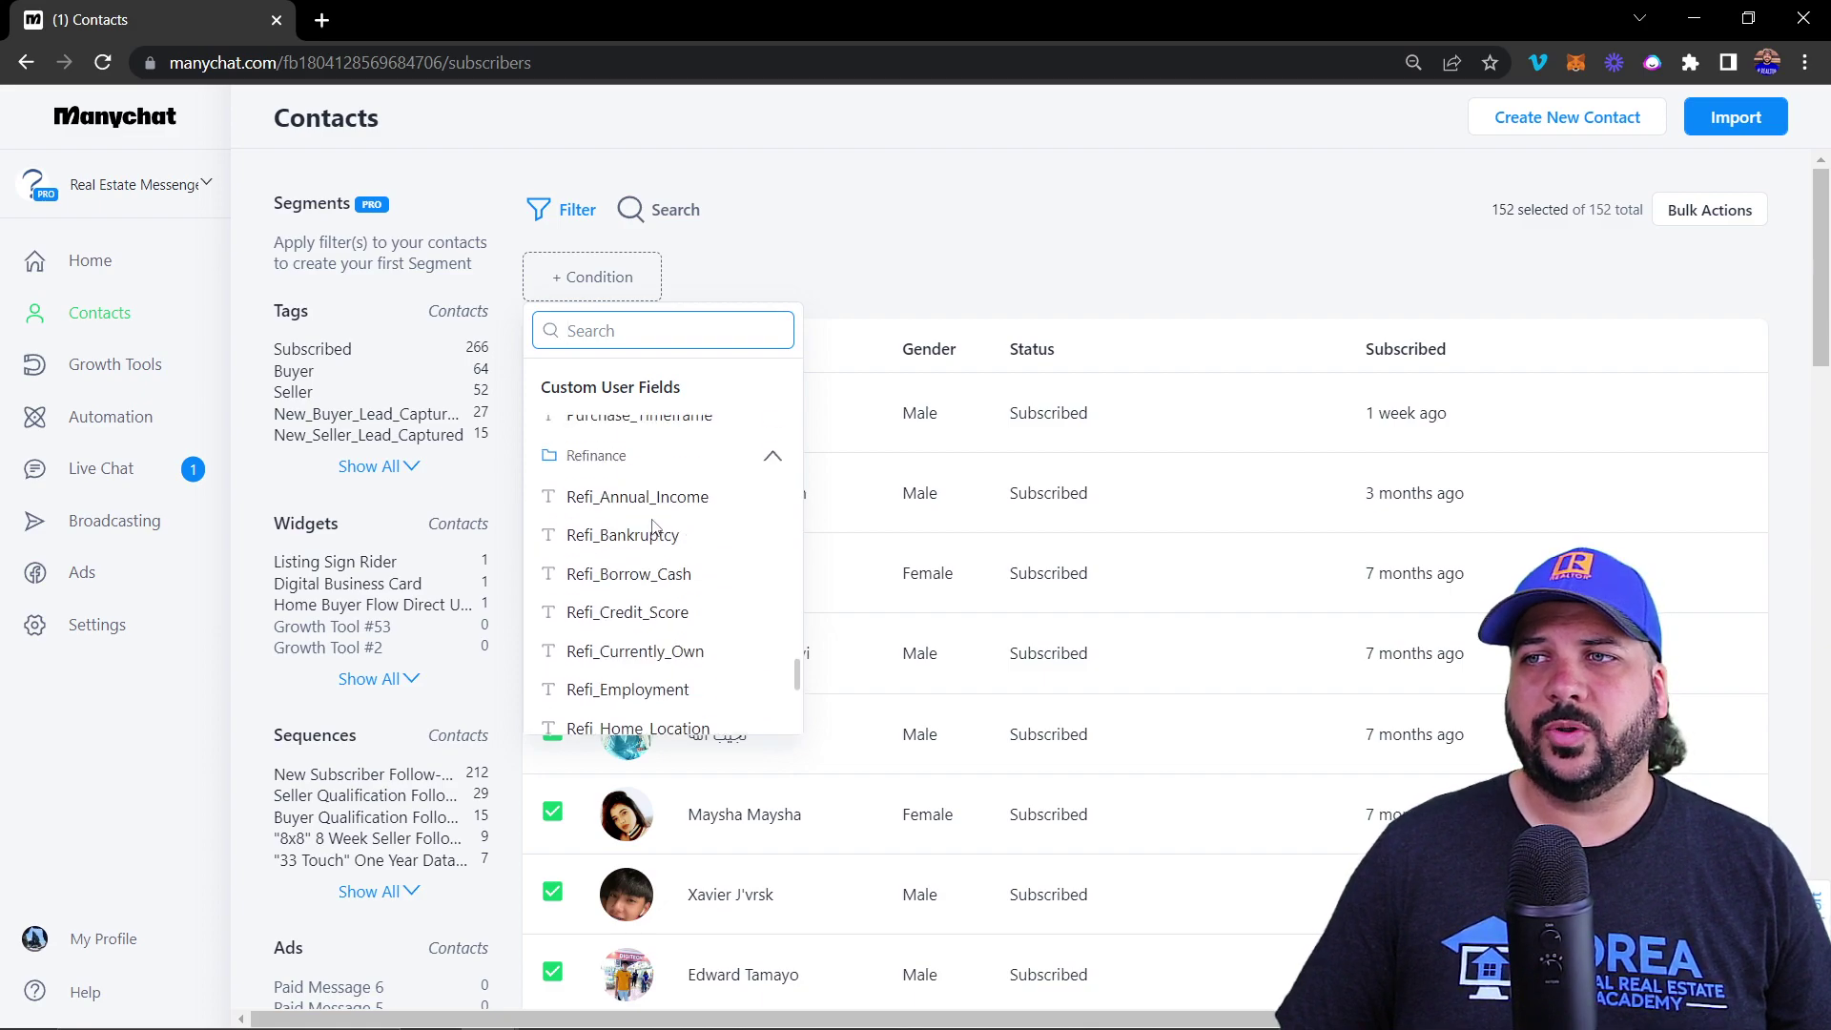
scroll(646, 526, "up", 1)
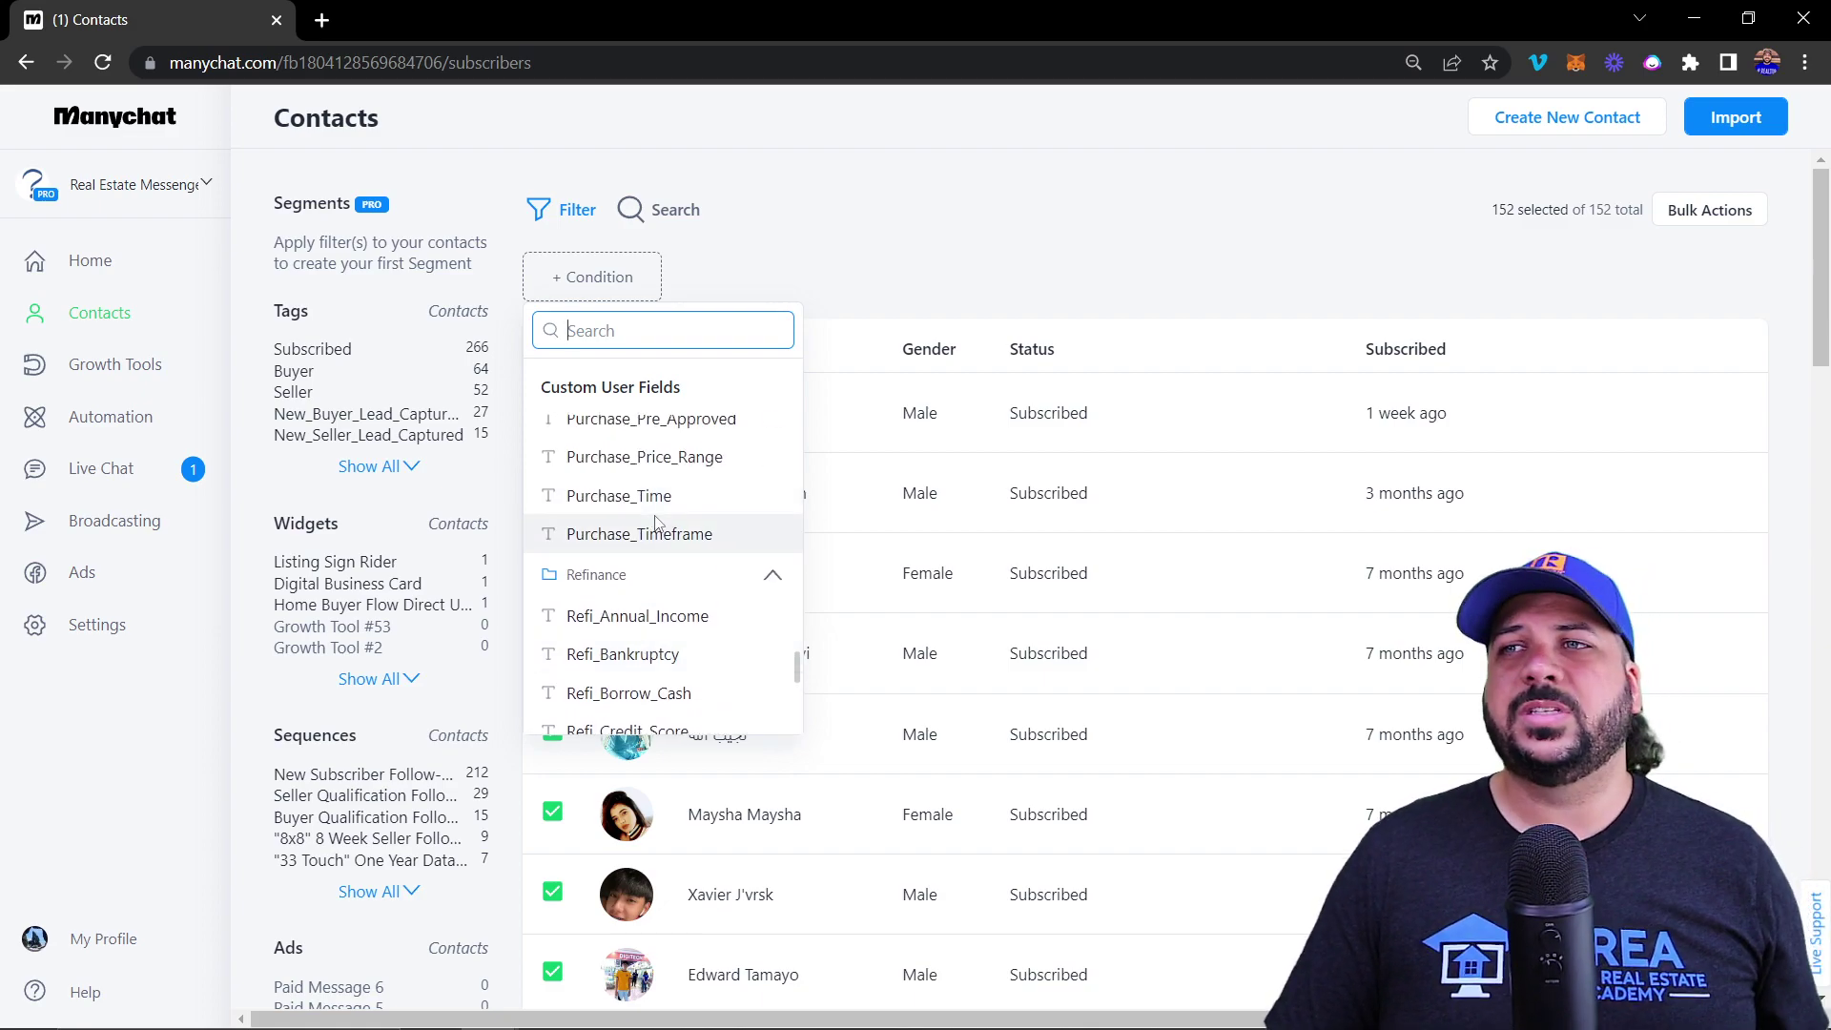
left_click(802, 251)
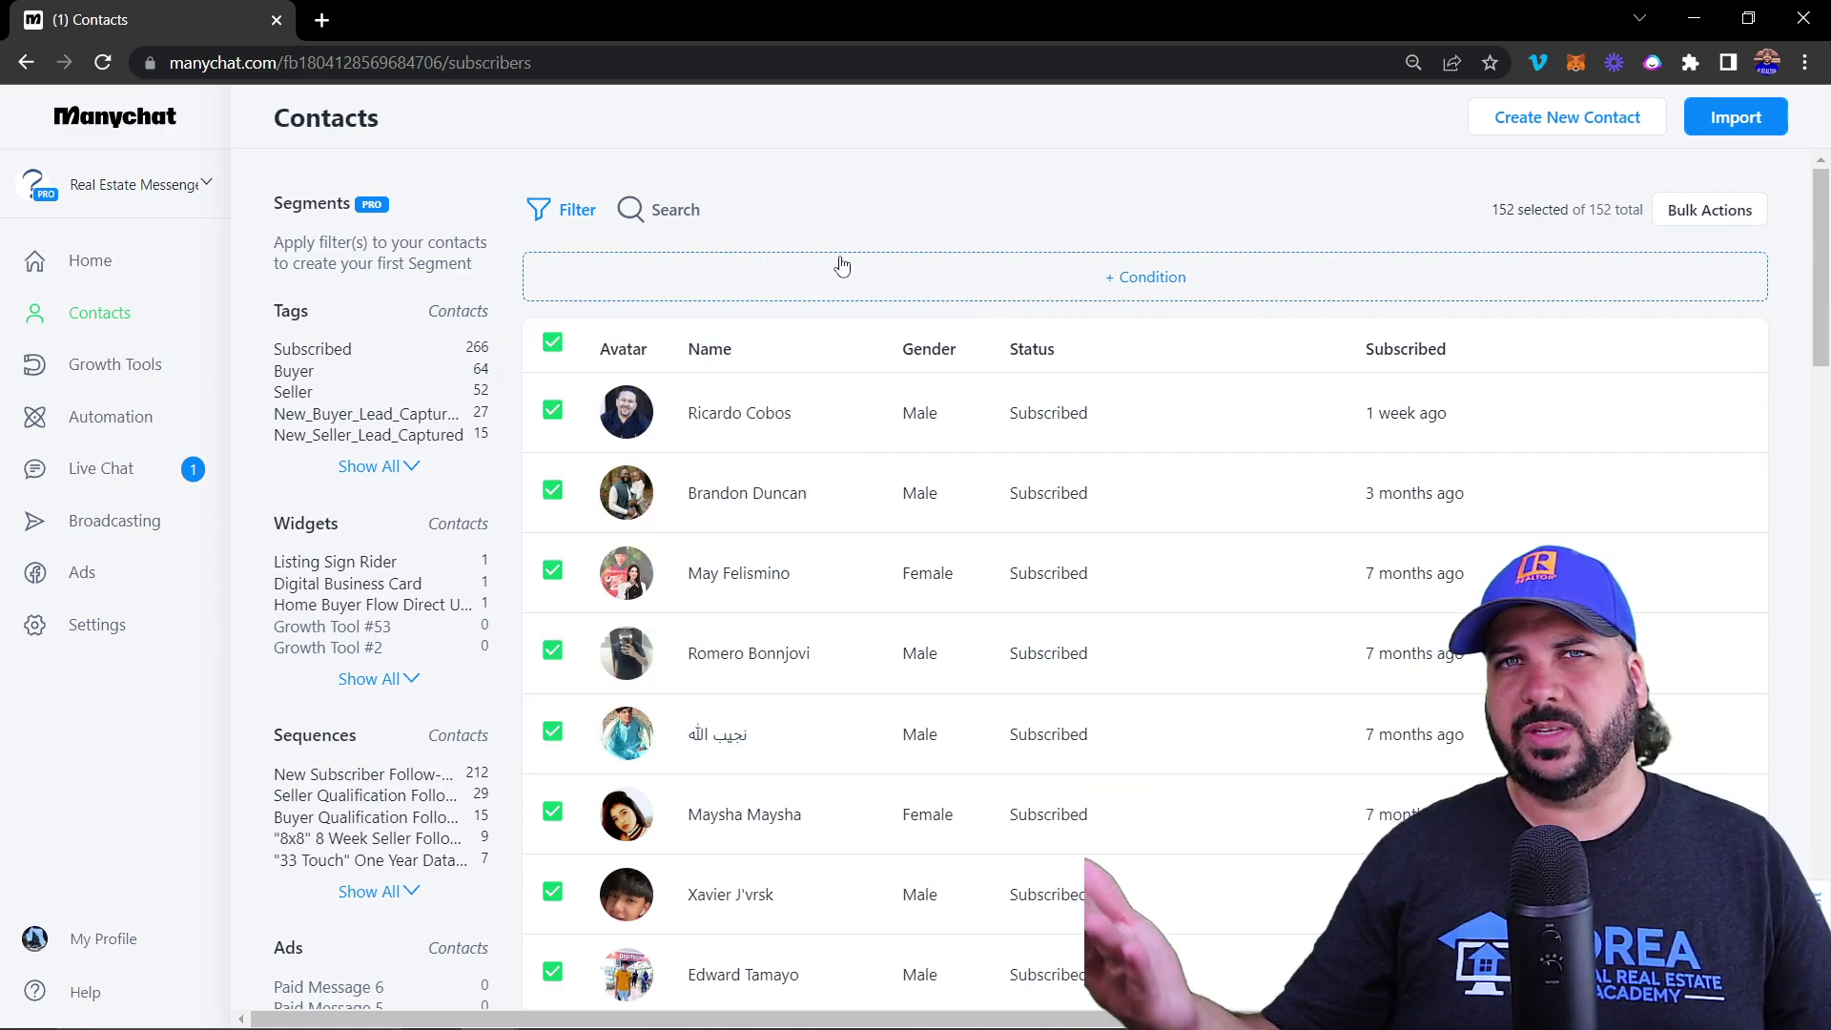
Step: Add a Purchase-Price condition to the contact filter, then remove it
left_click(874, 277)
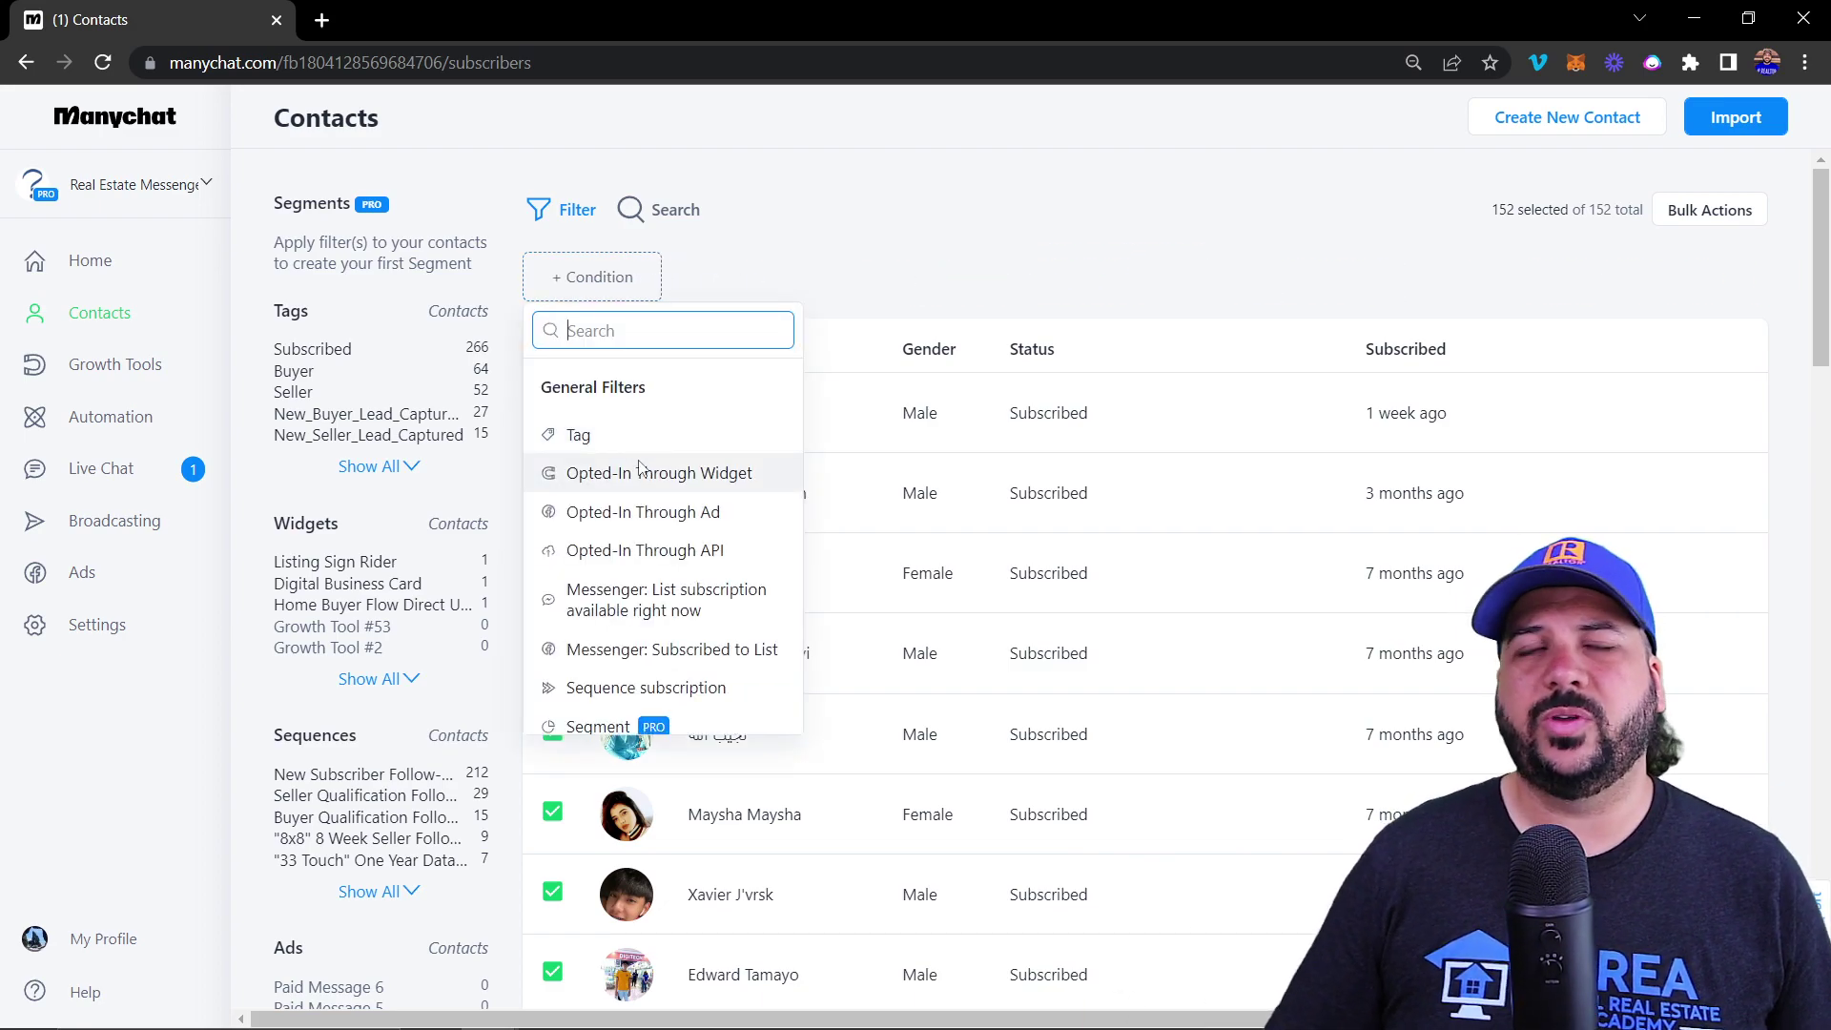
scroll(622, 624, "down", 10)
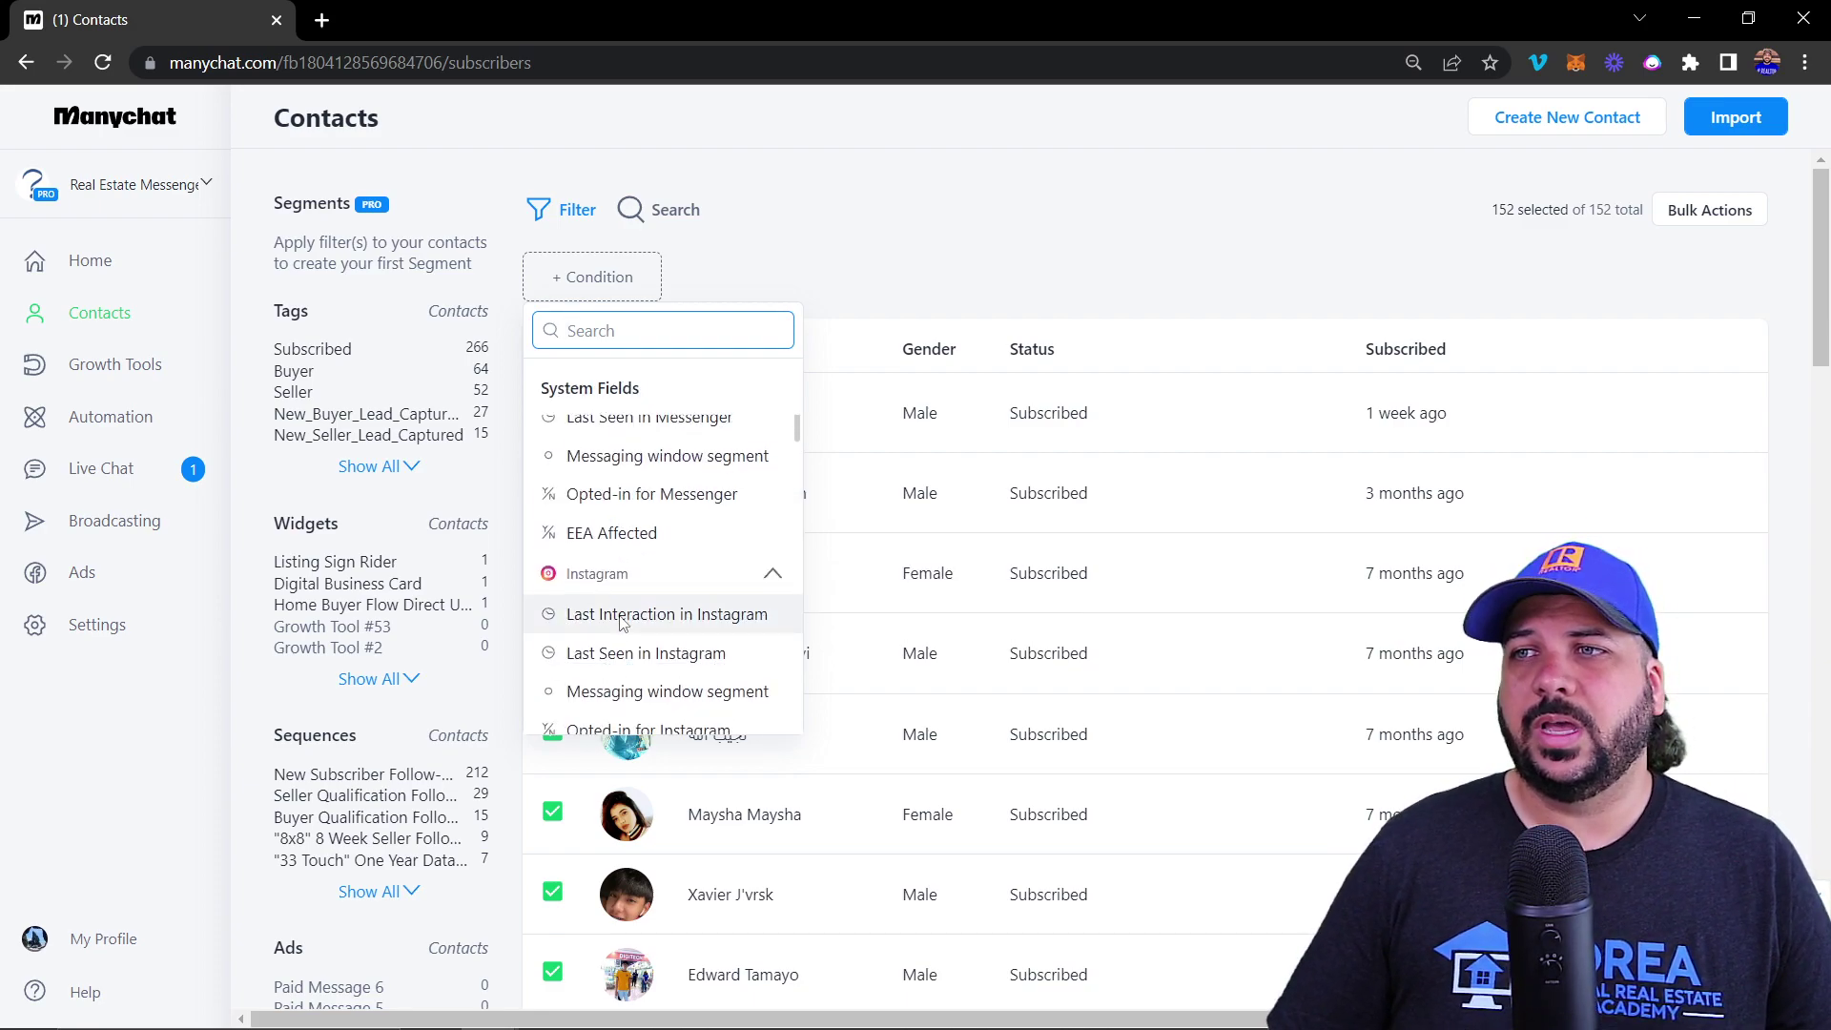
scroll(622, 624, "down", 10)
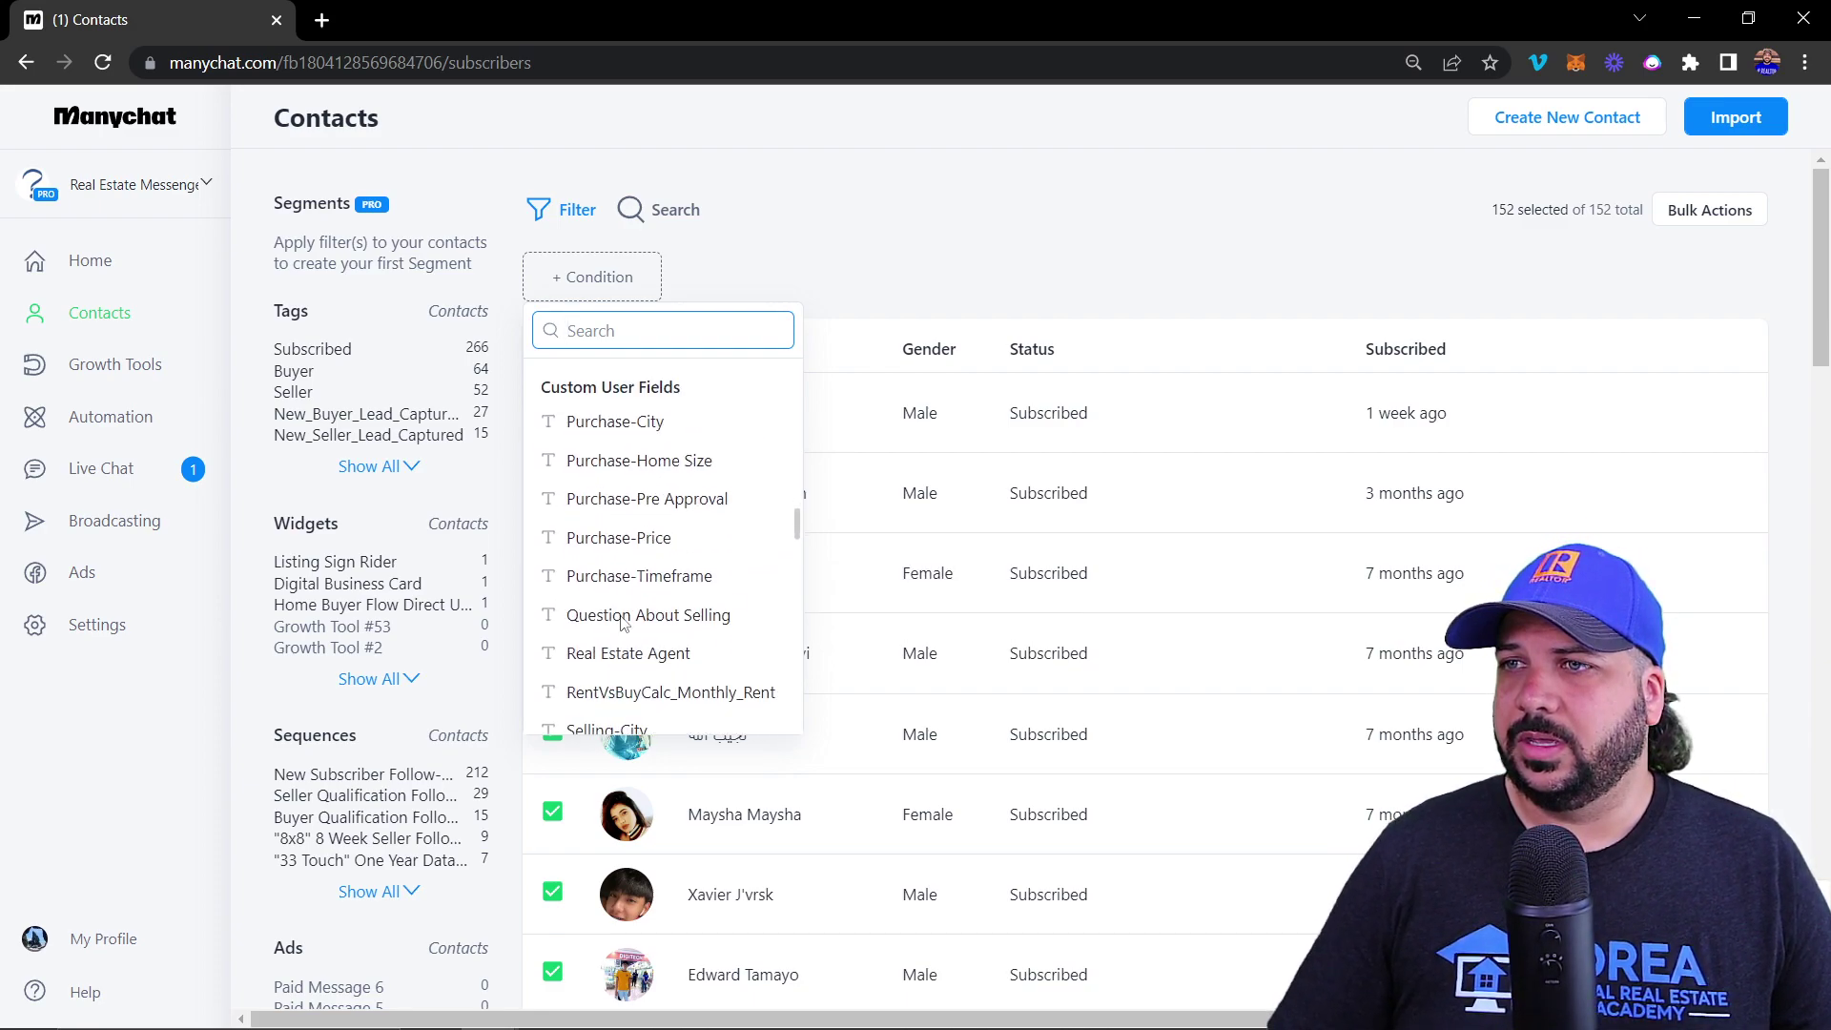
left_click(646, 537)
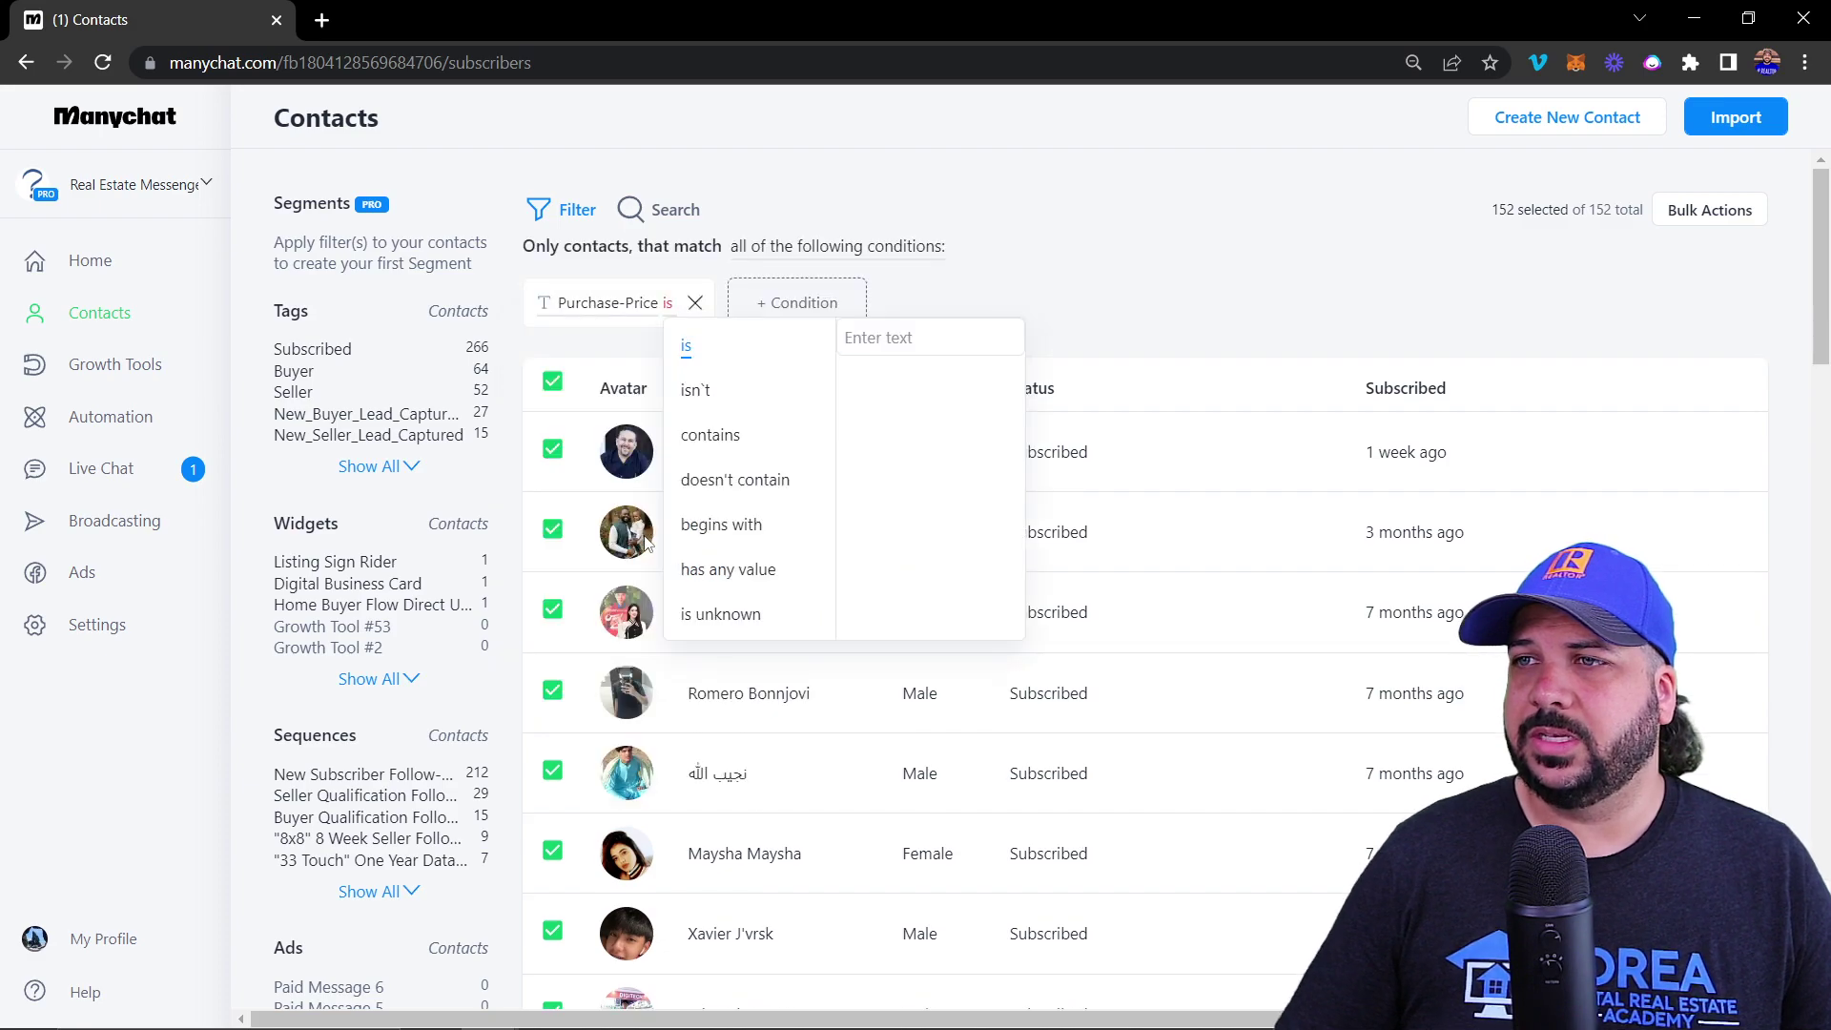
left_click(950, 336)
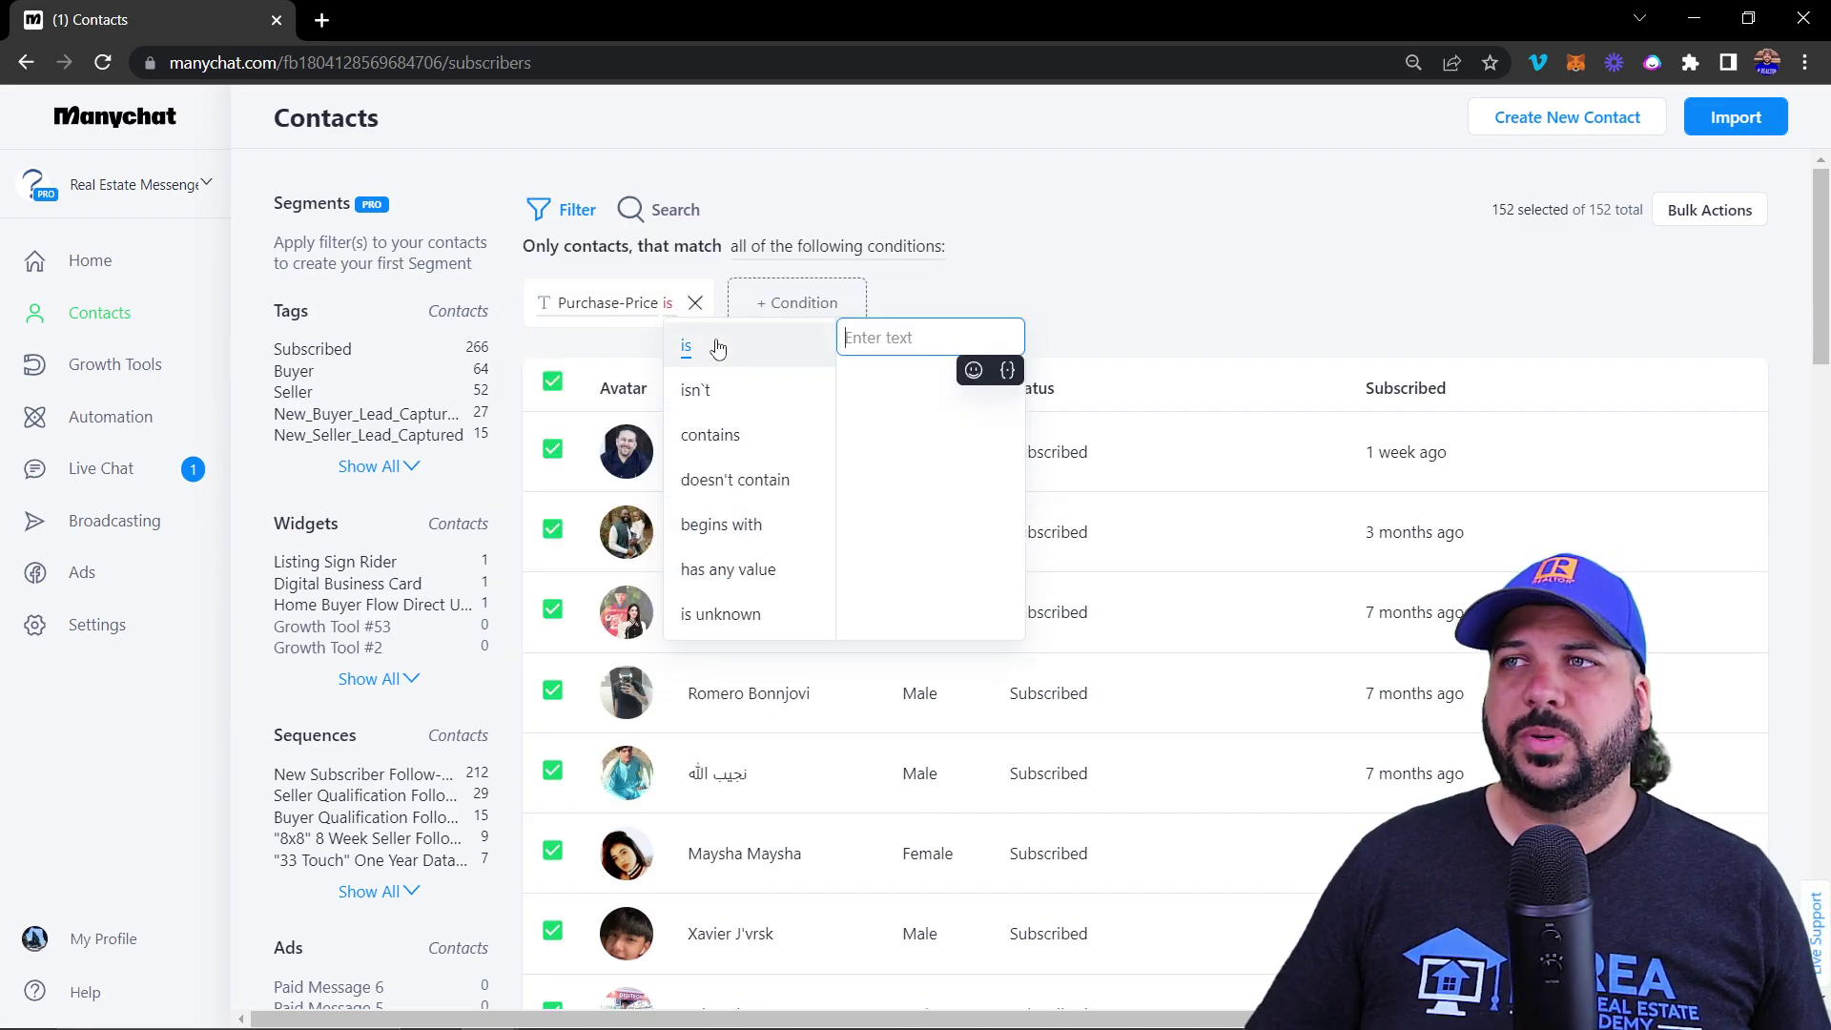
left_click(695, 303)
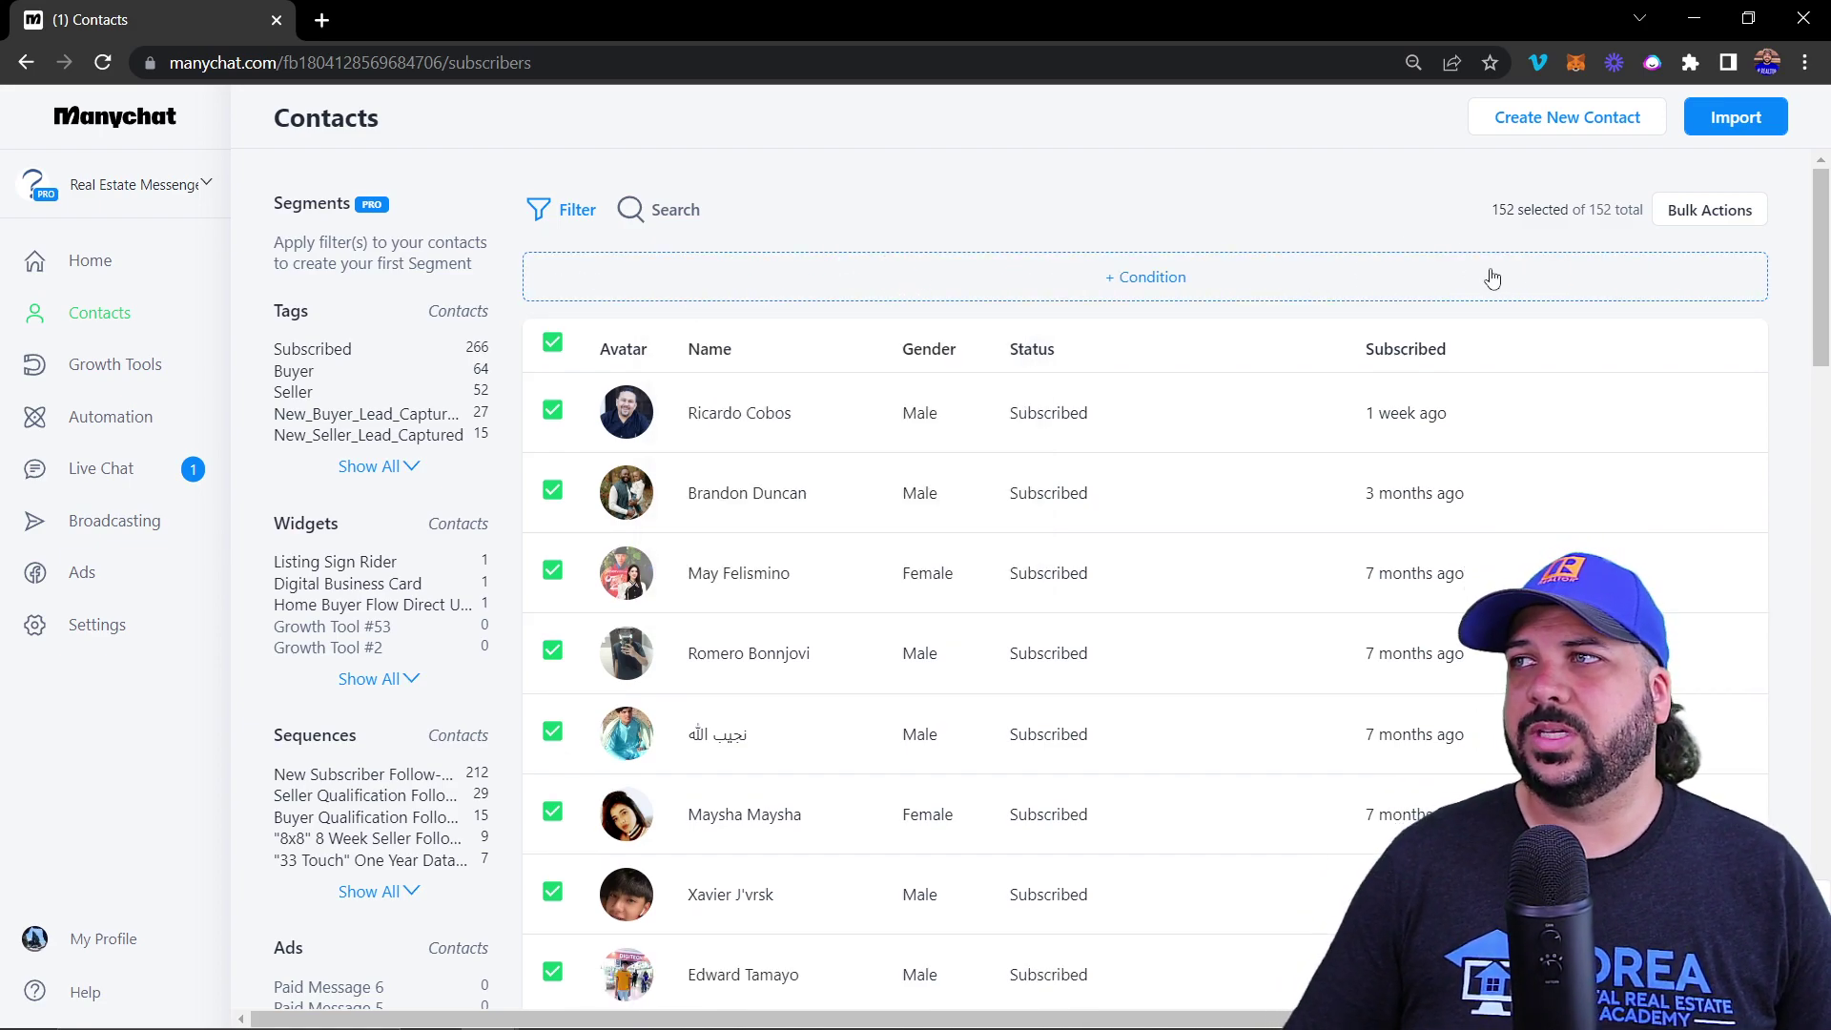
Step: Reselect all 152 contacts, review the bulk actions, then view the new-contact form
left_click(552, 343)
left_click(552, 343)
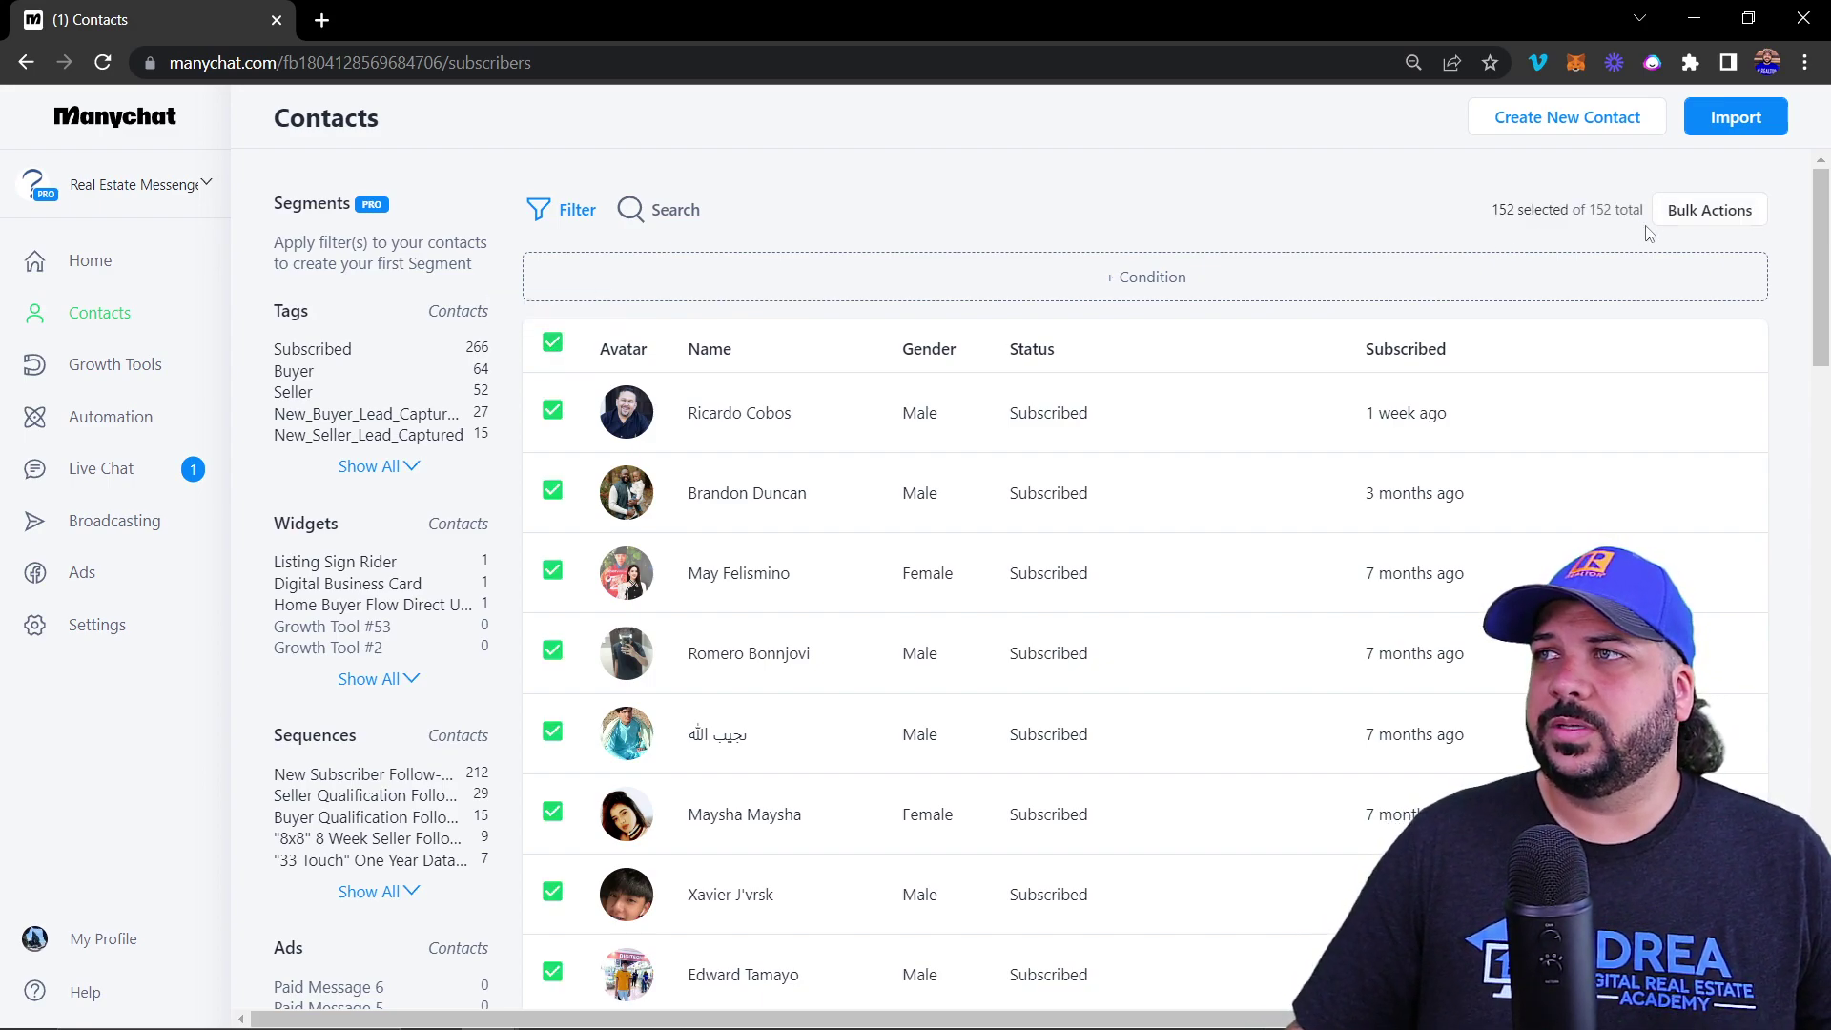
left_click(1724, 217)
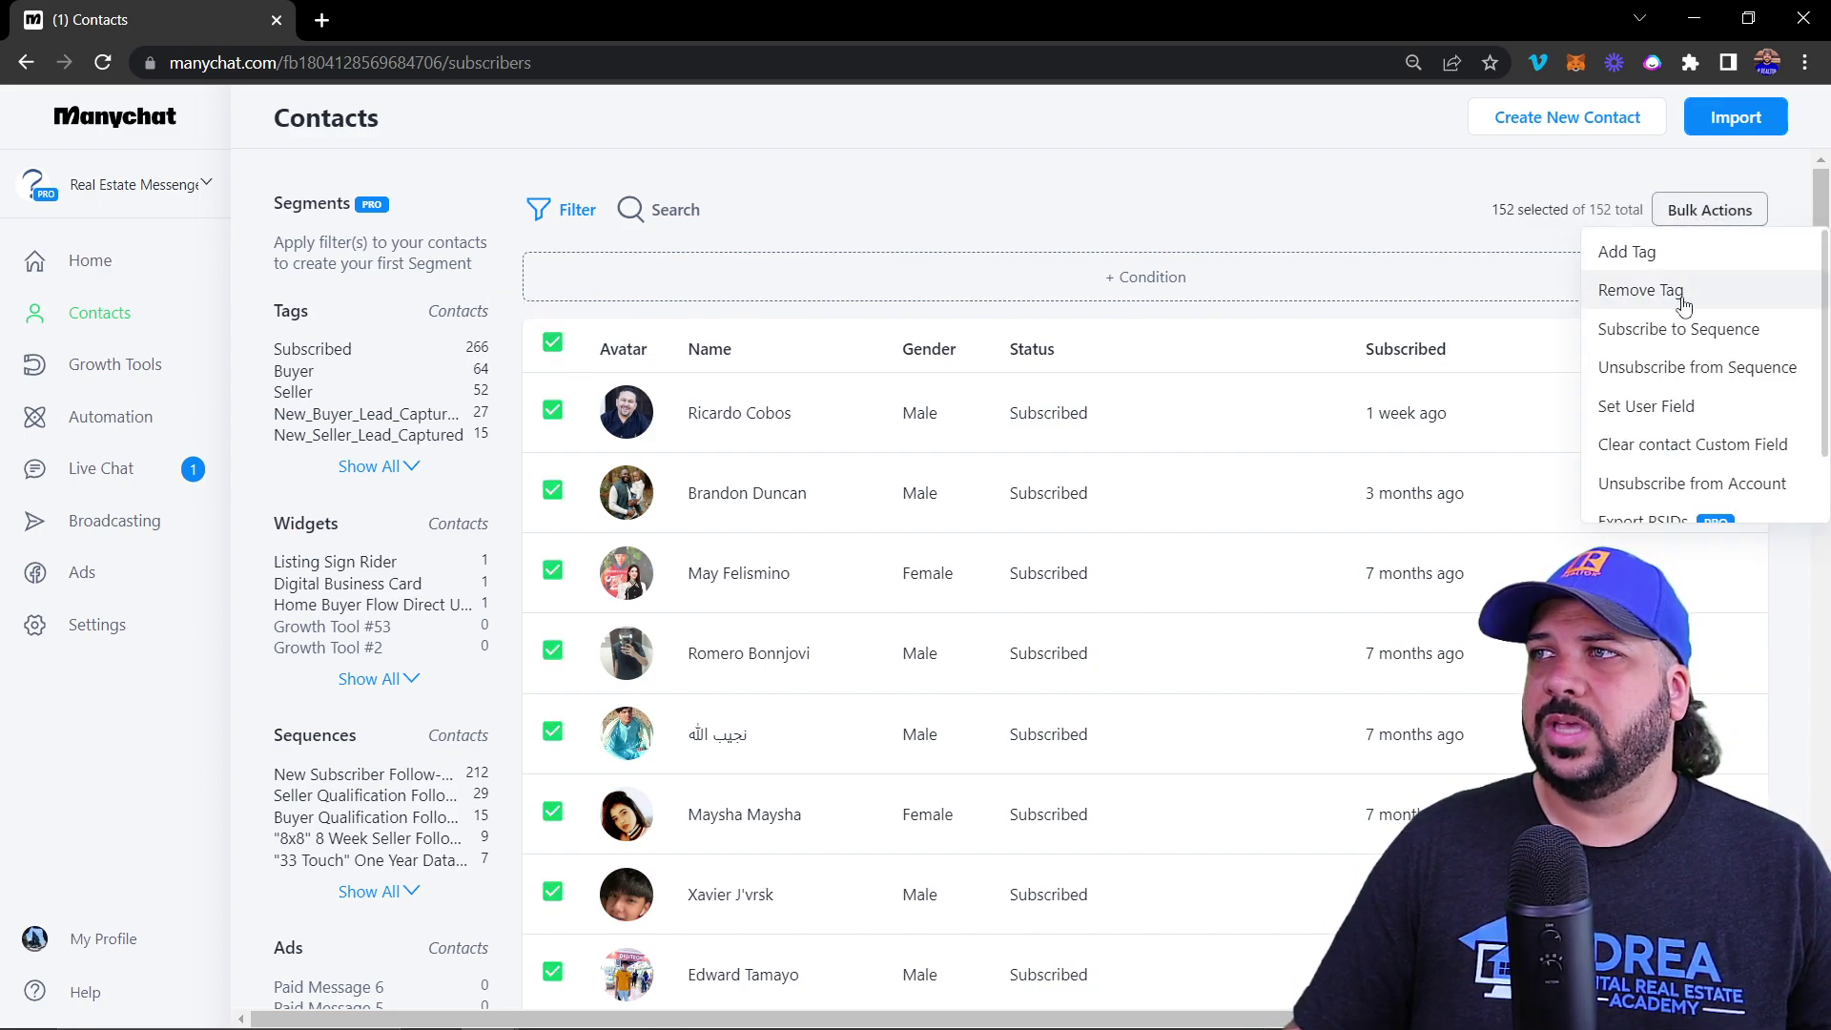
scroll(1659, 319, "down", 1)
scroll(1693, 322, "up", 1)
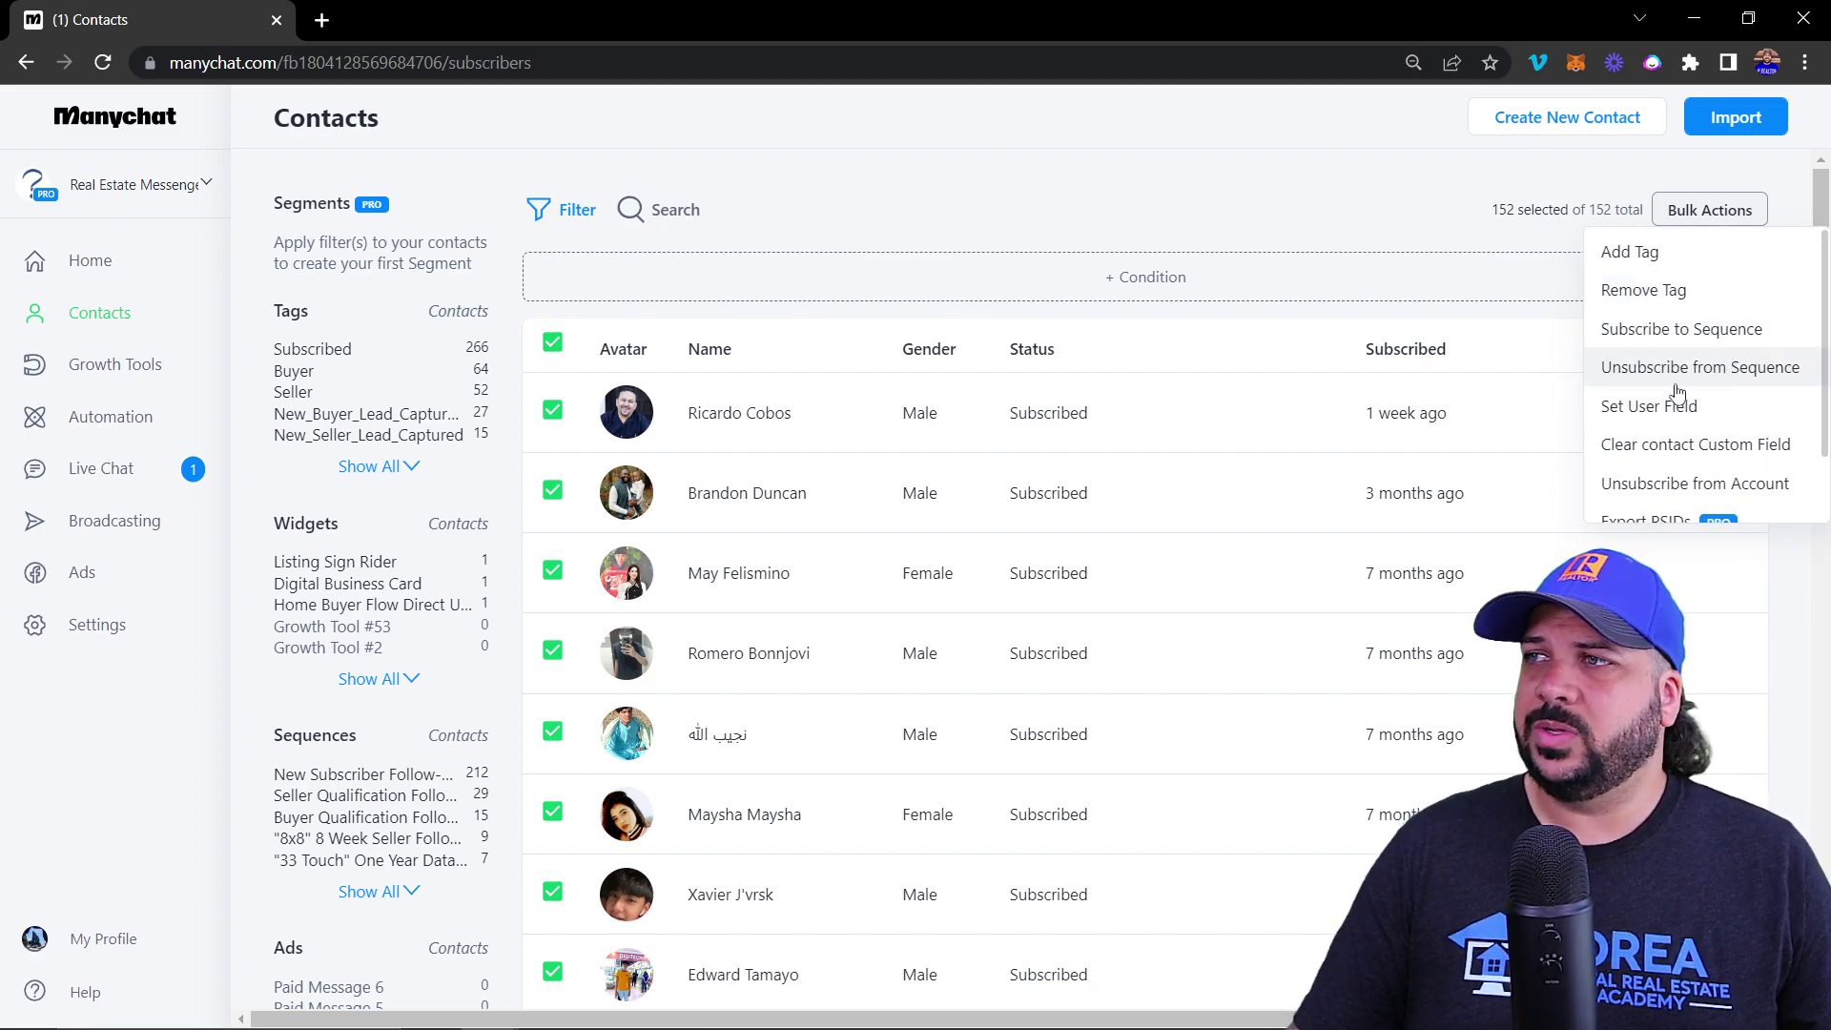
scroll(1703, 425, "down", 1)
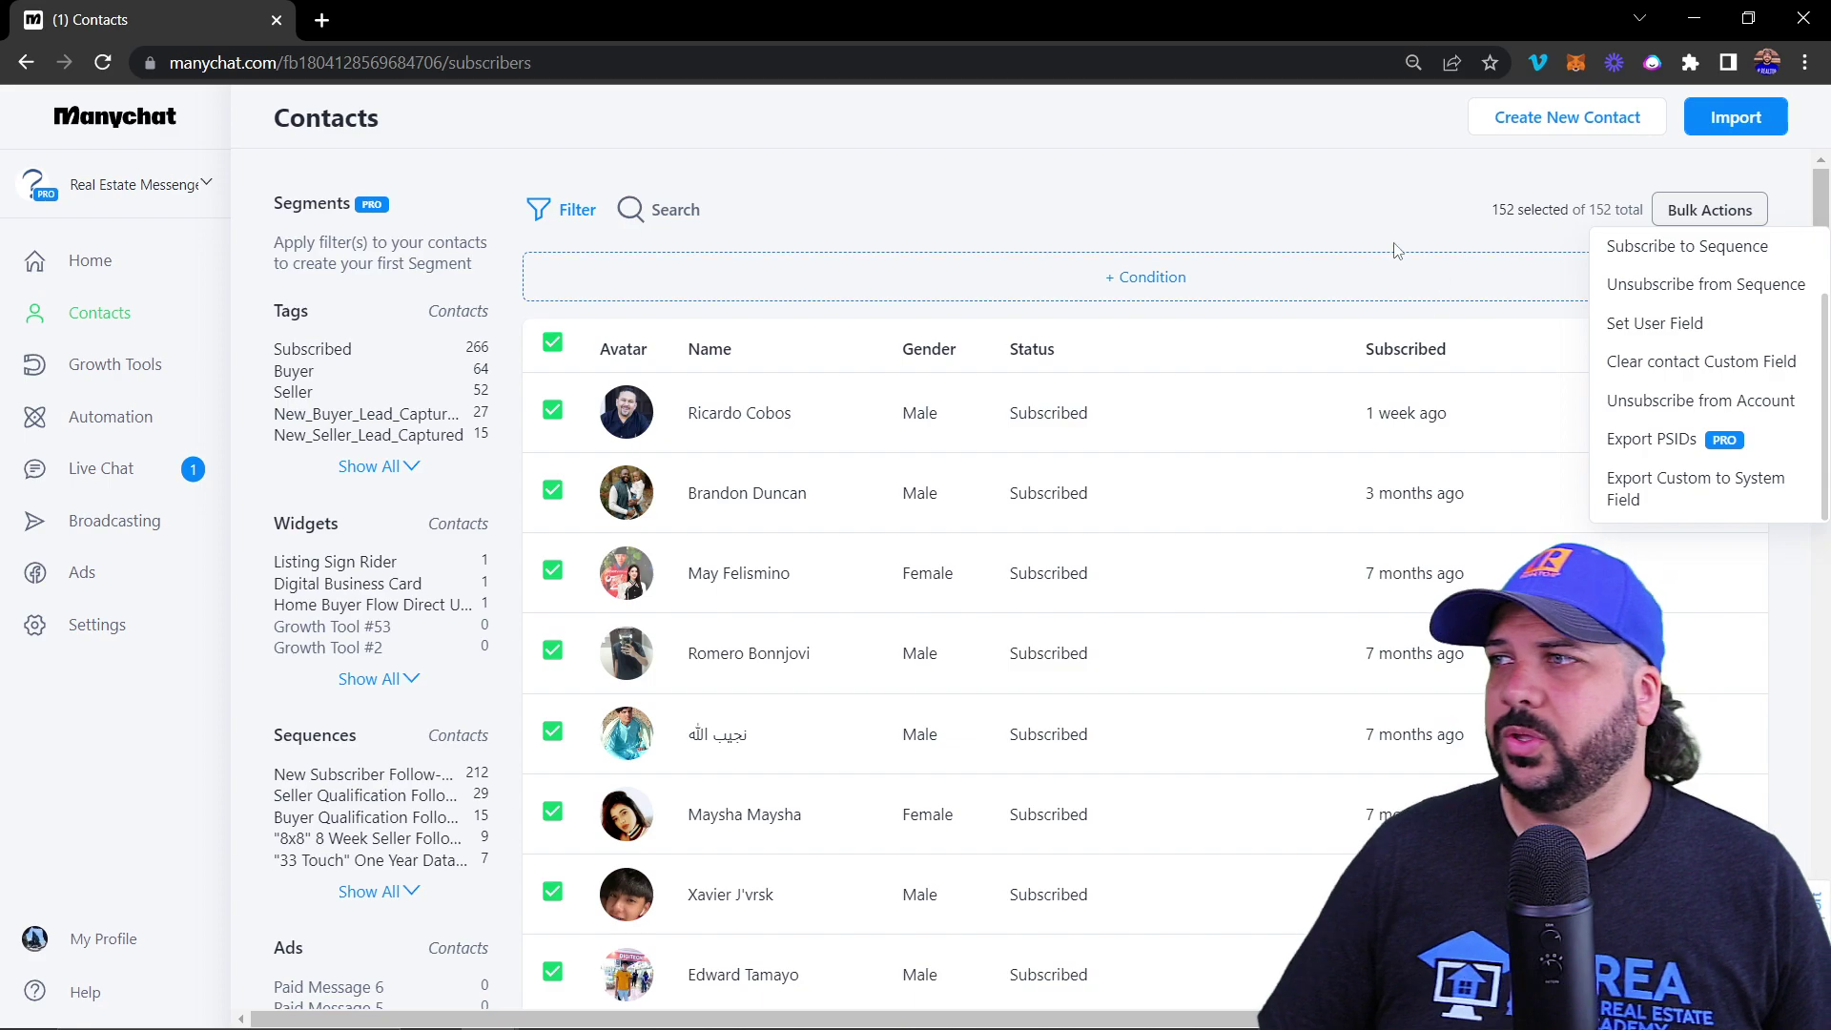
left_click(1185, 359)
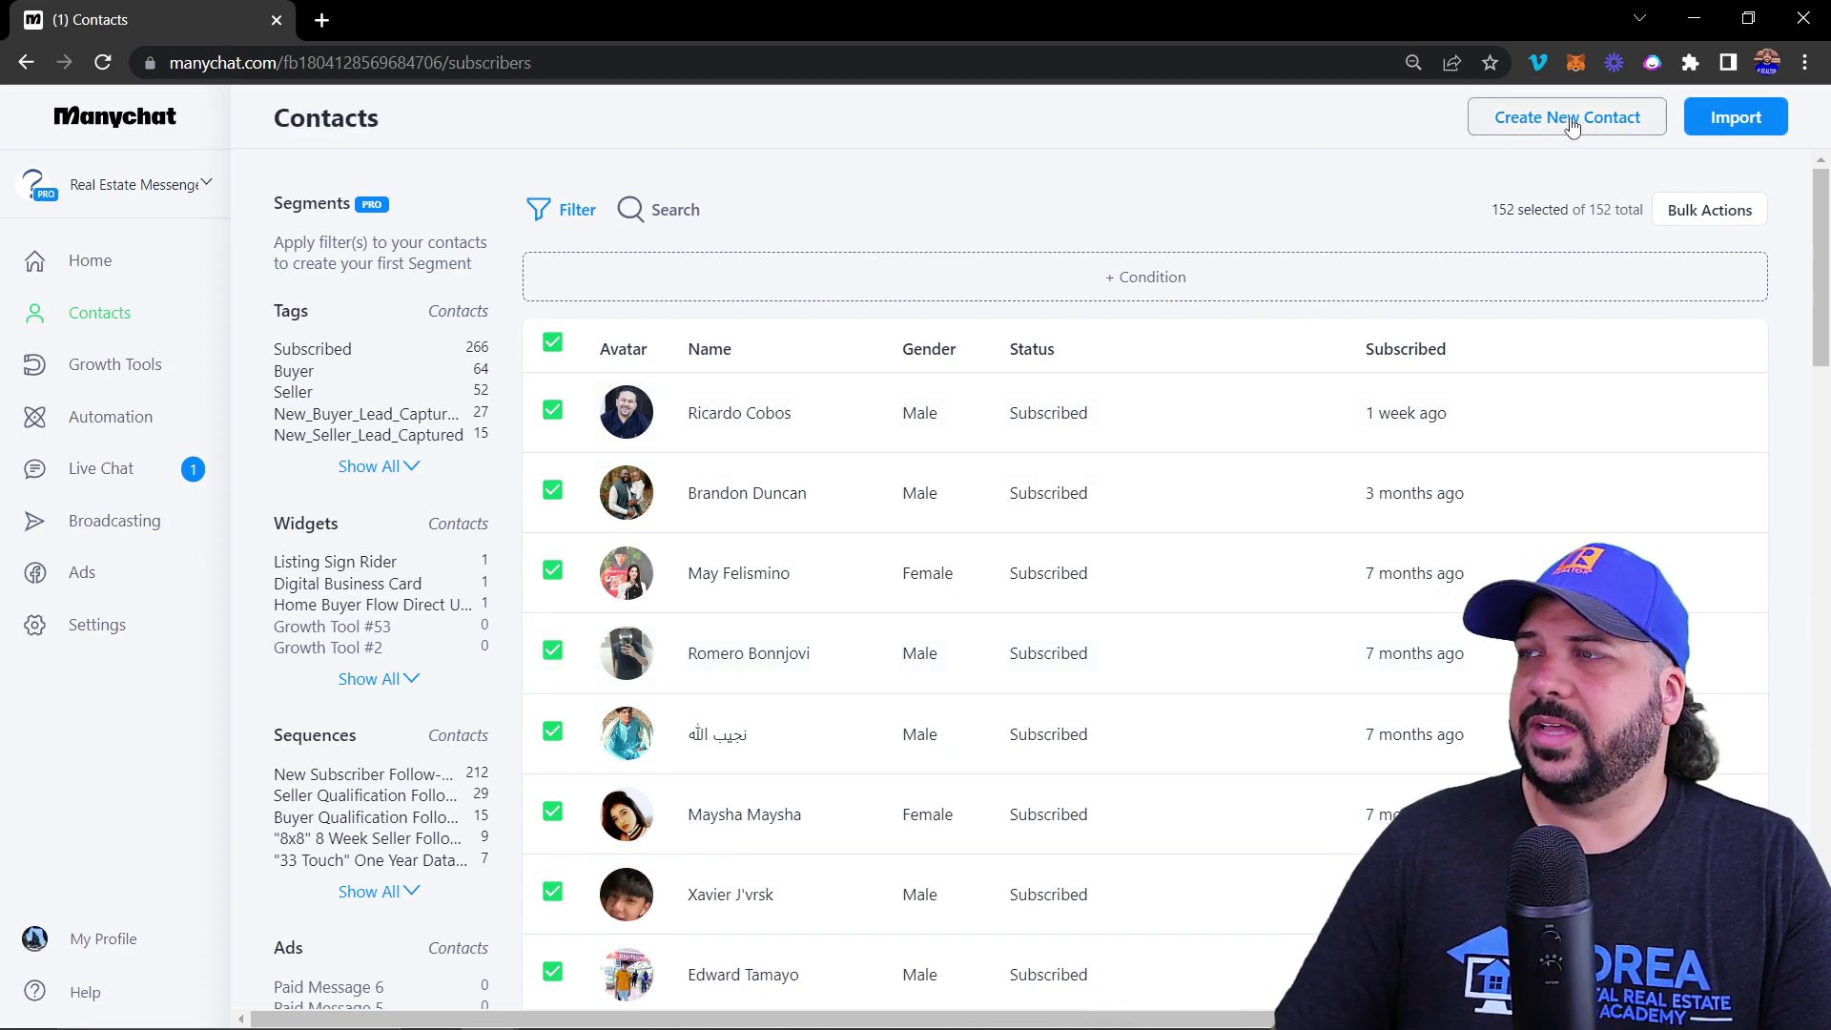
left_click(1611, 132)
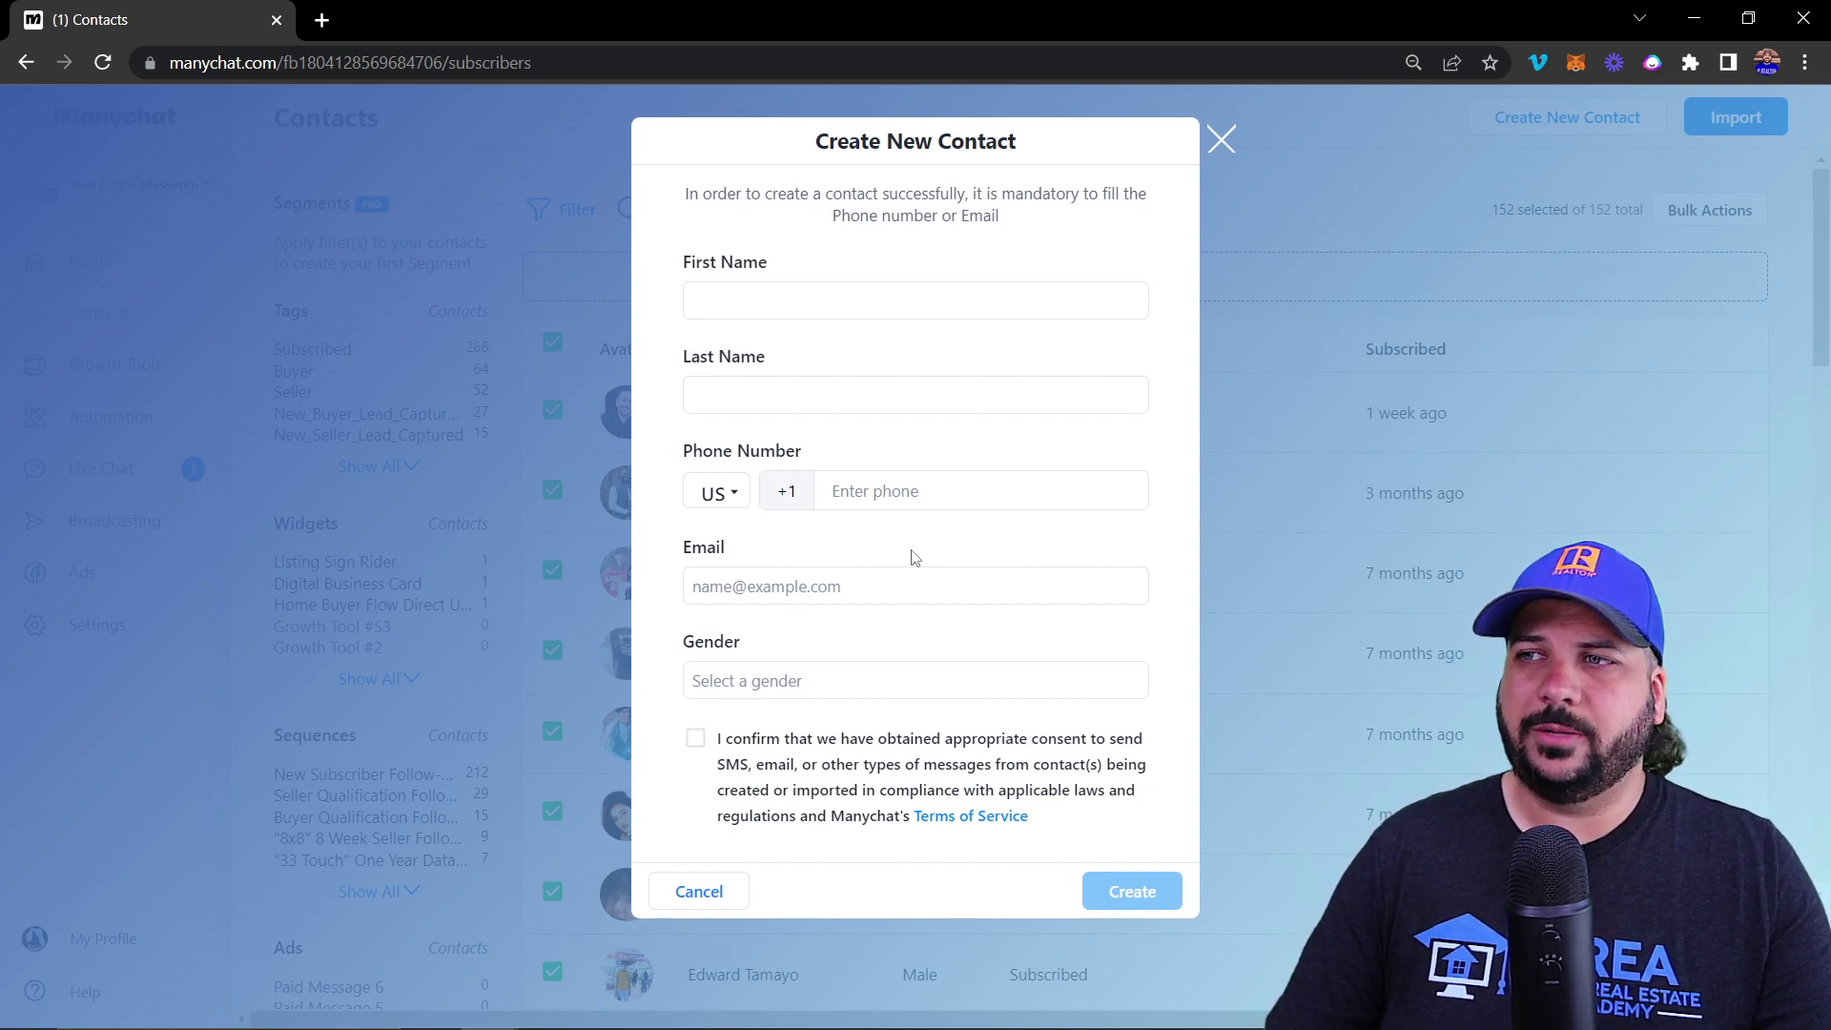
left_click(1221, 139)
Step: Open the Import Contacts dialog for uploading a CSV of contacts
left_click(1776, 118)
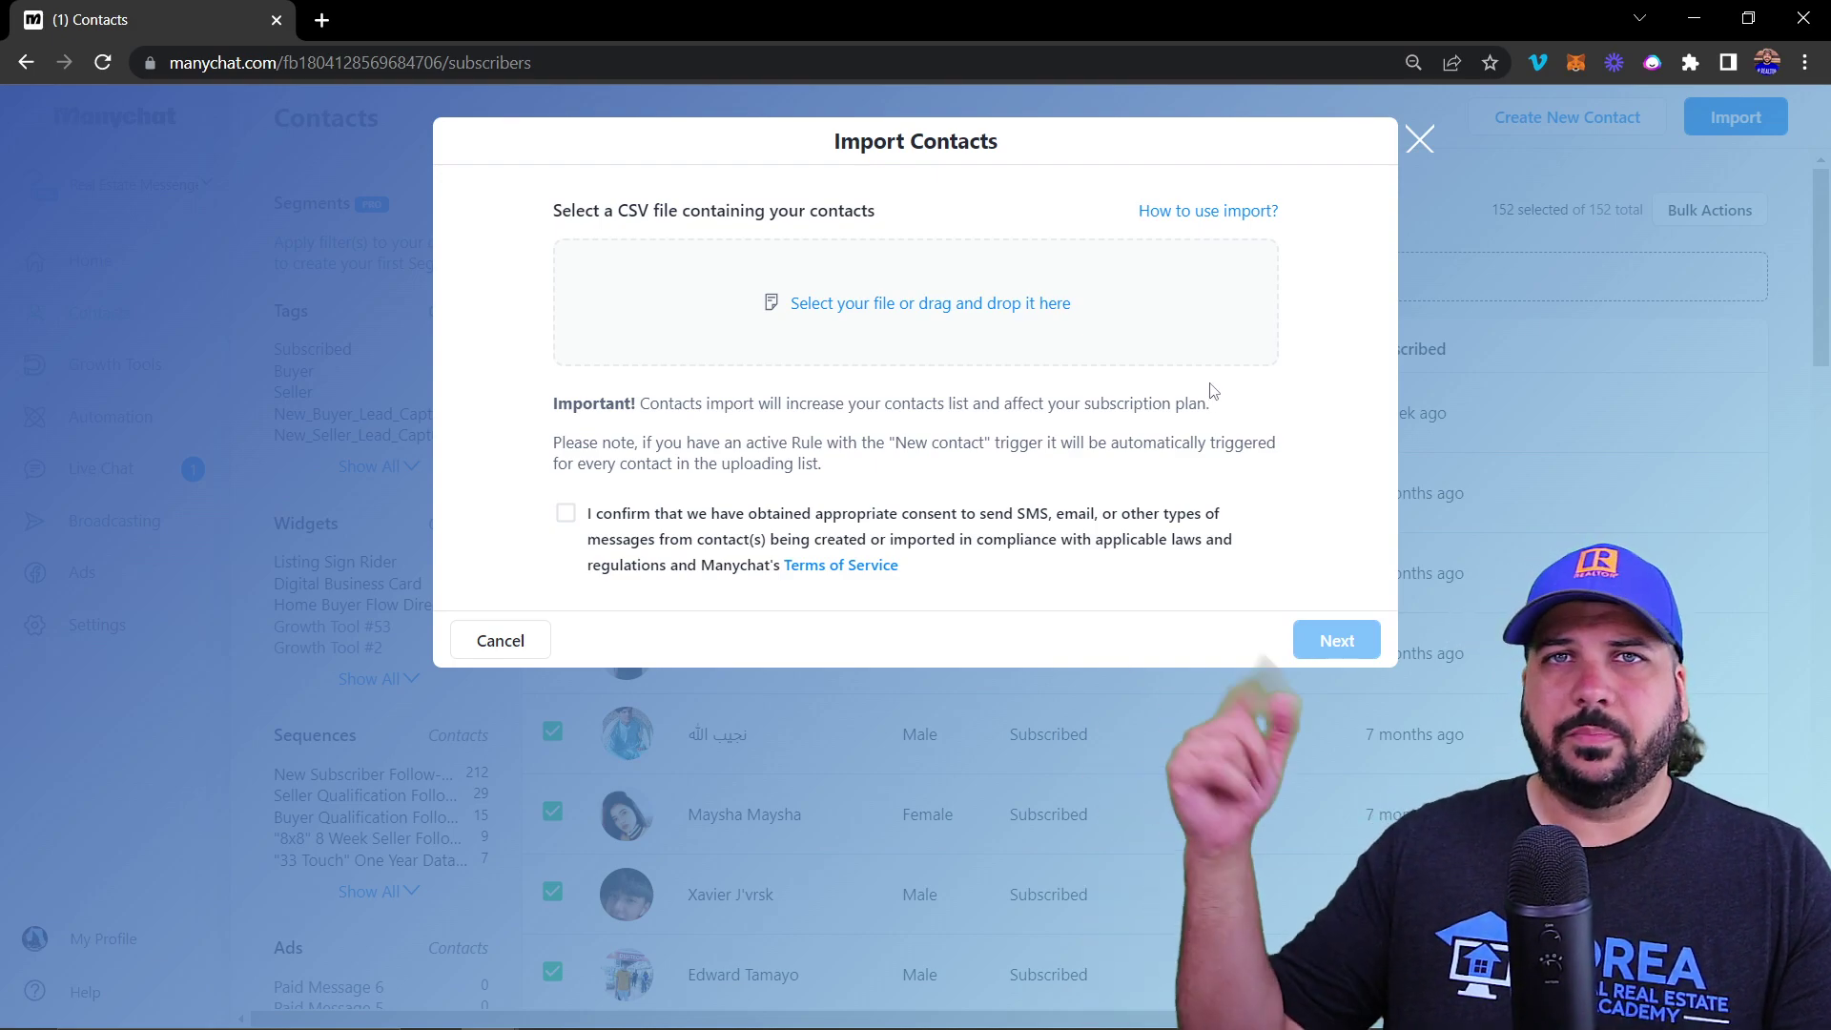
Step: Dismiss the Import Contacts dialog and scroll through the 152-contact list
left_click(1419, 141)
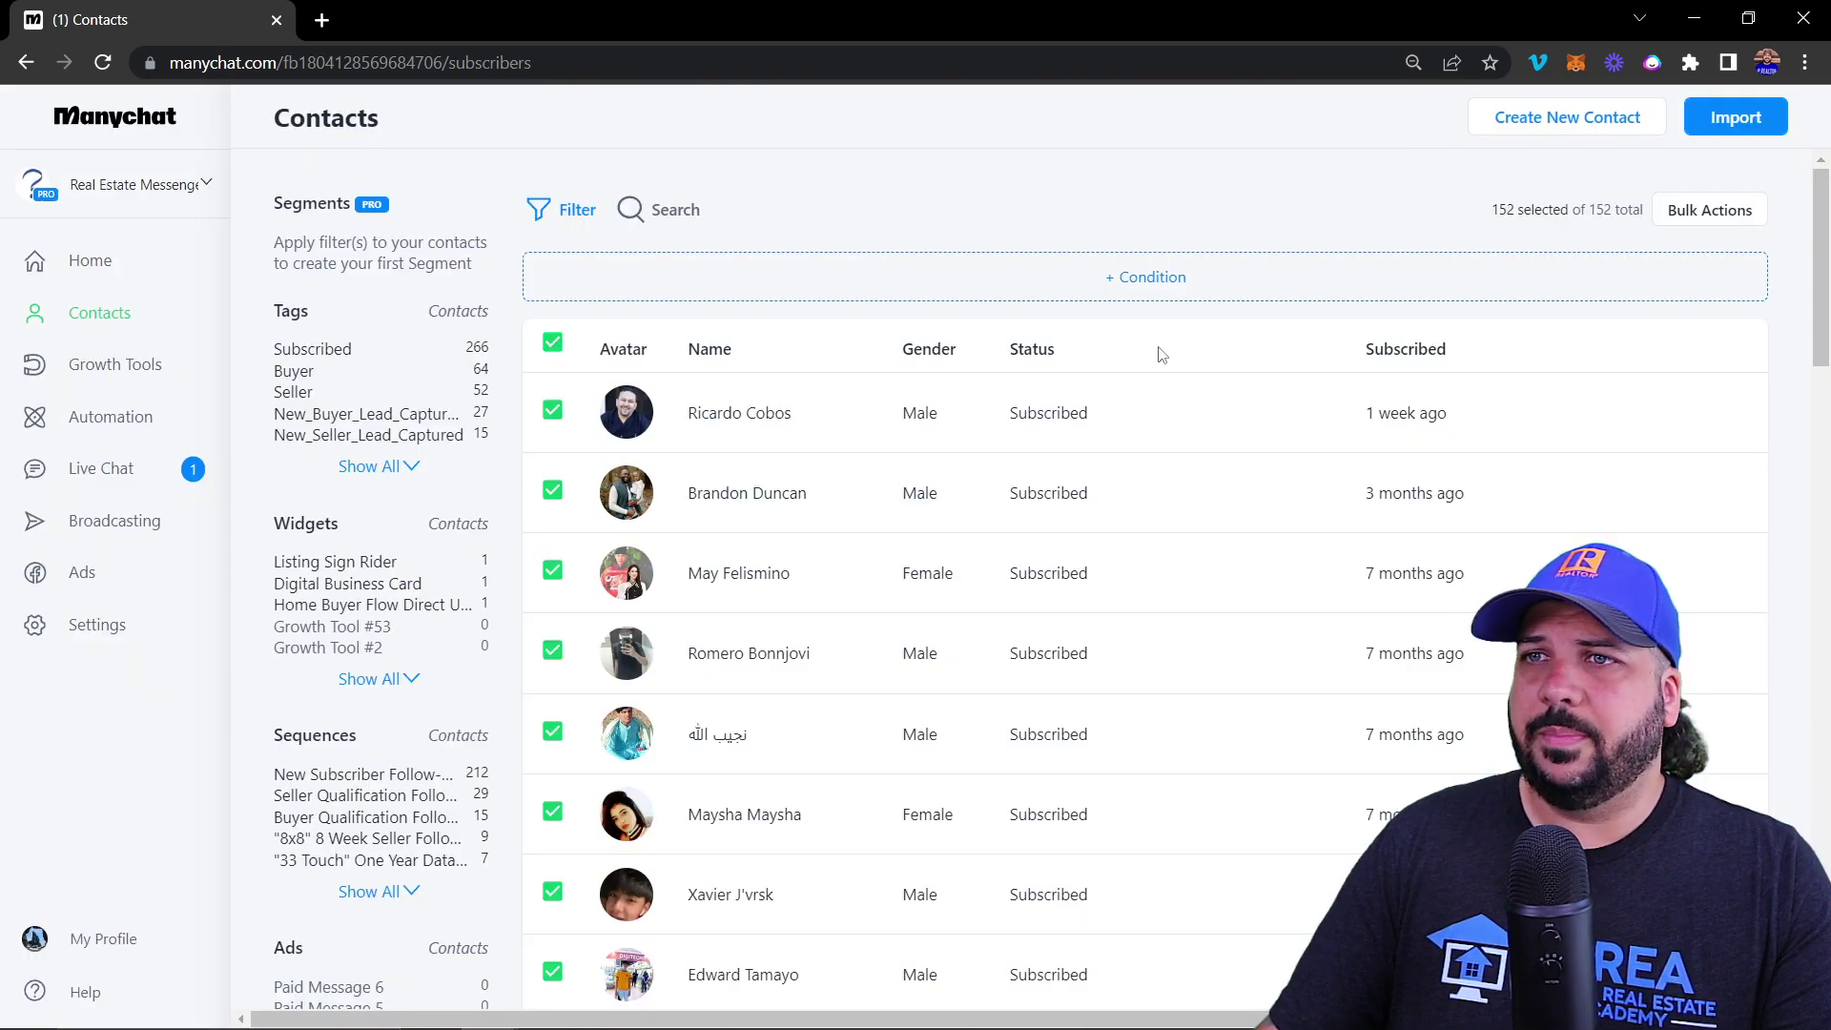
scroll(528, 454, "down", 1)
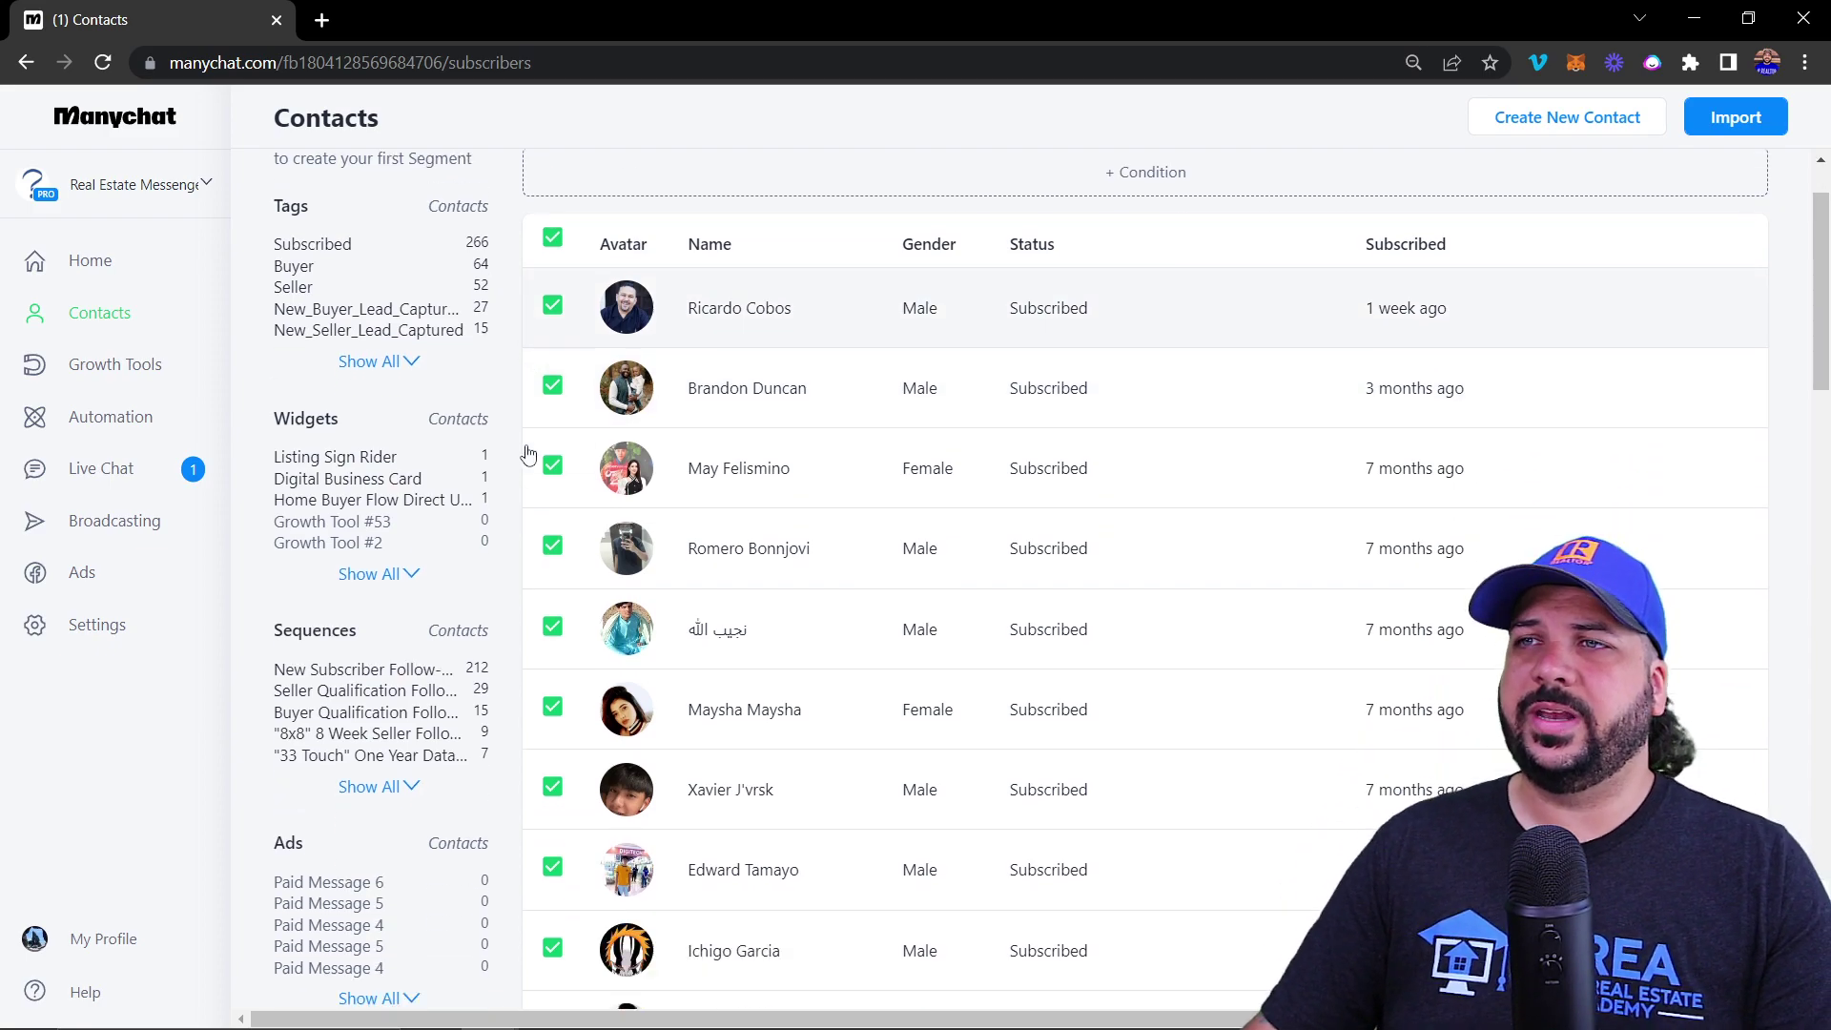
scroll(572, 473, "down", 7)
scroll(601, 491, "up", 8)
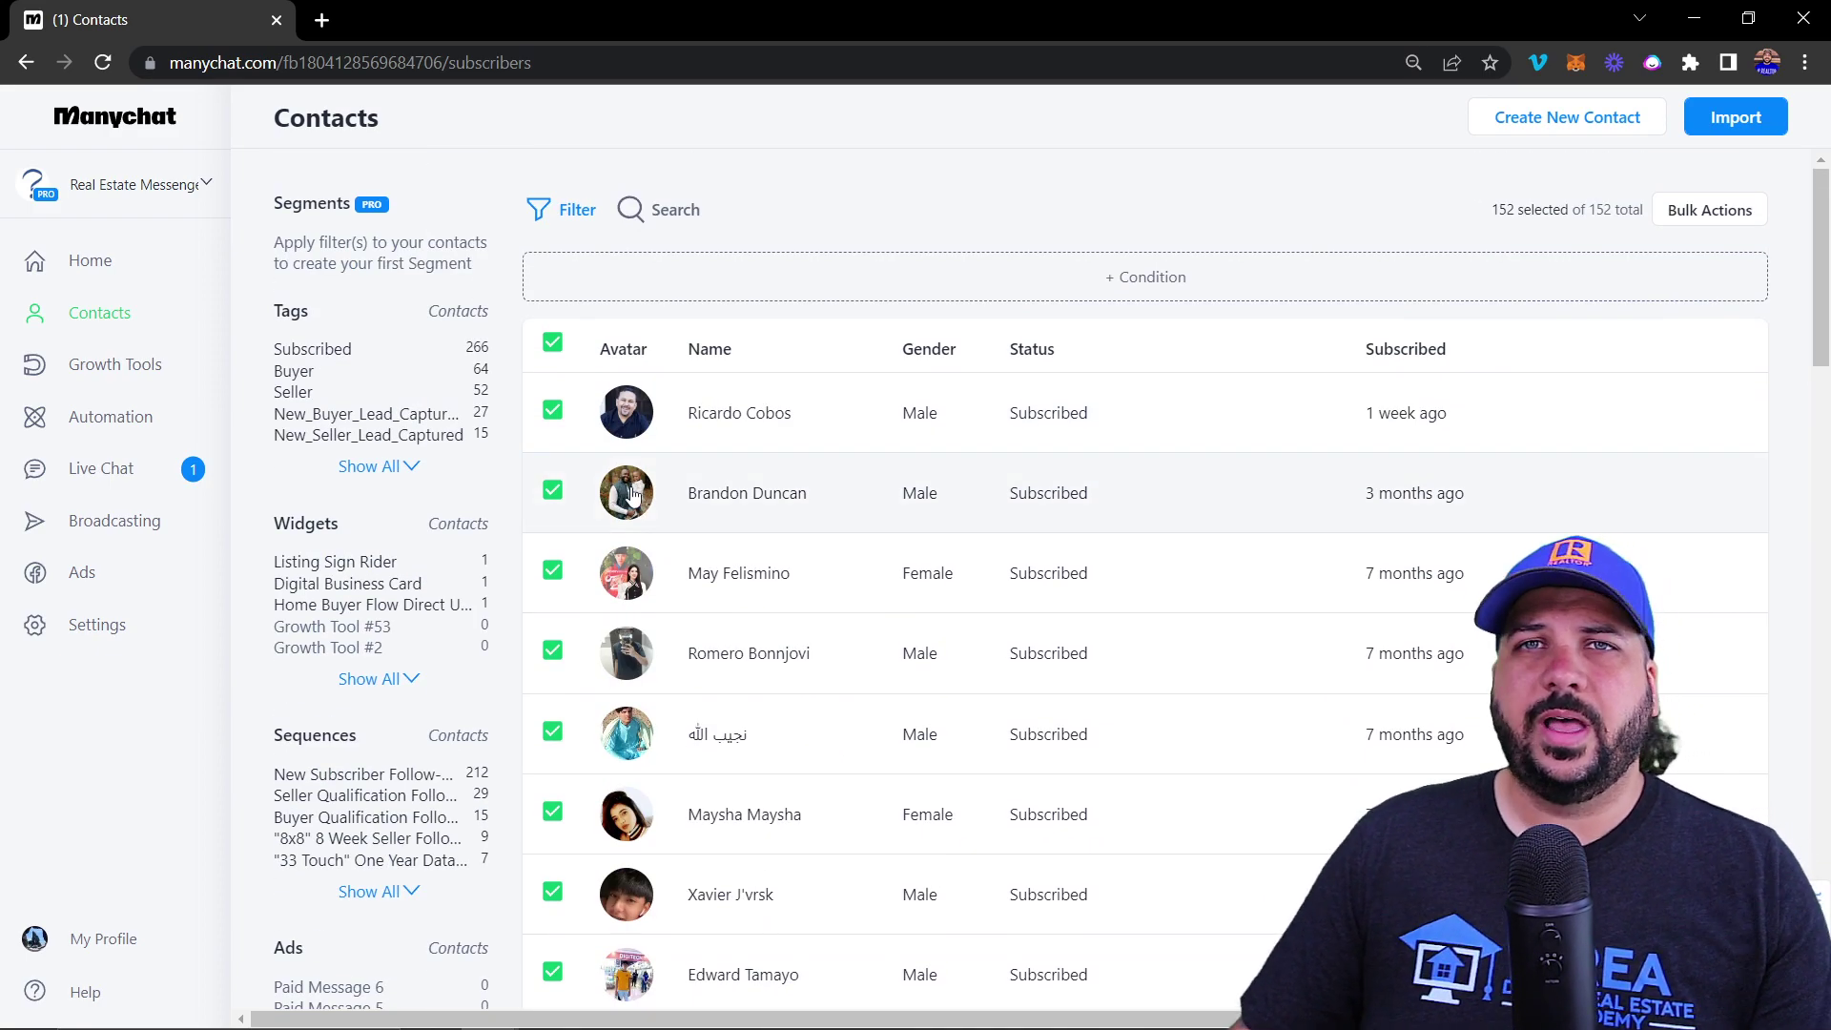